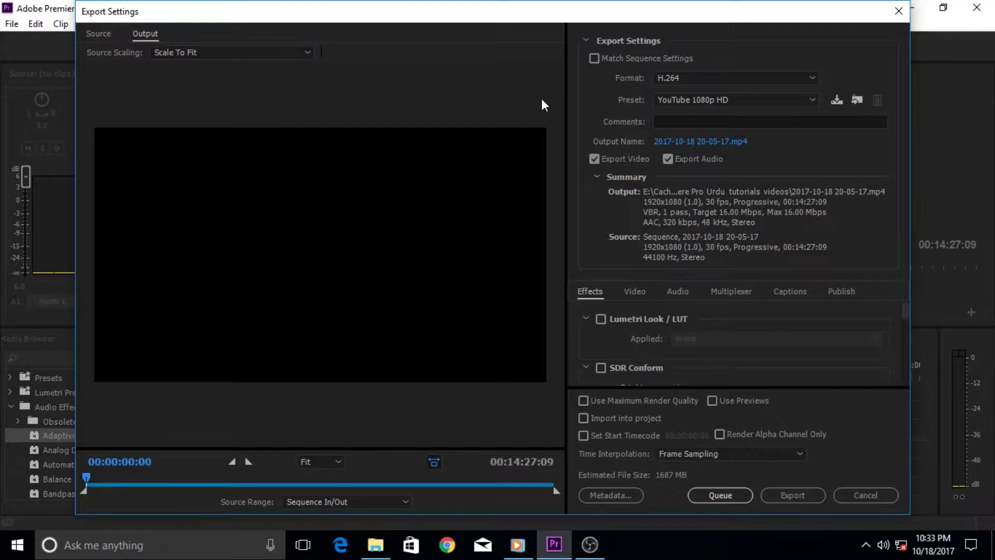
Move the output preview to 00:00:21:18 in the sequence
{"action": "left_click", "coordinate": [630, 289]}
{"action": "left_click", "coordinate": [594, 289]}
{"action": "left_click_drag", "start_coordinate": [86, 480], "coordinate": [98, 483]}
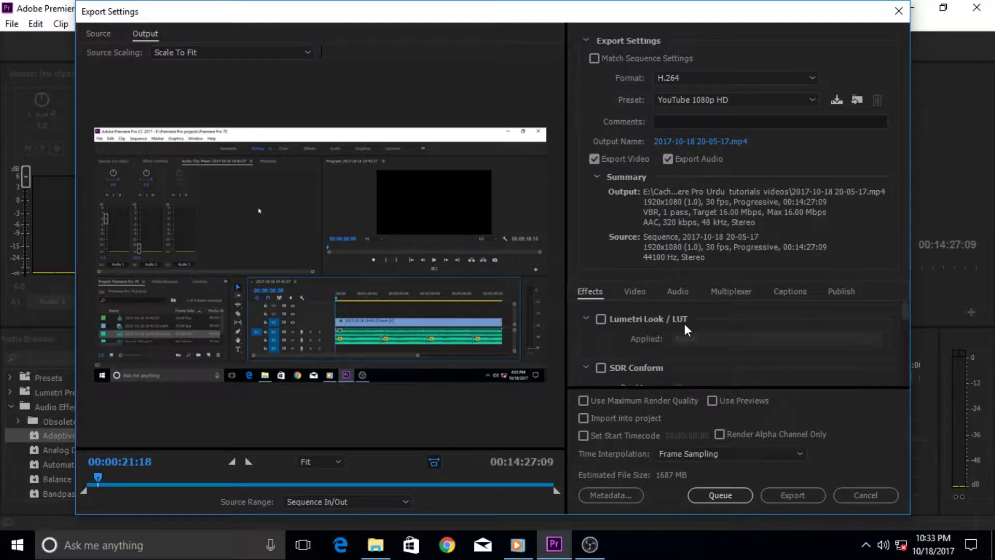
Enable Lumetri Look / LUT, apply the SL GOLD ORANGE look, and check it on the preview frame at 00:00:40:15
{"action": "left_click", "coordinate": [601, 319]}
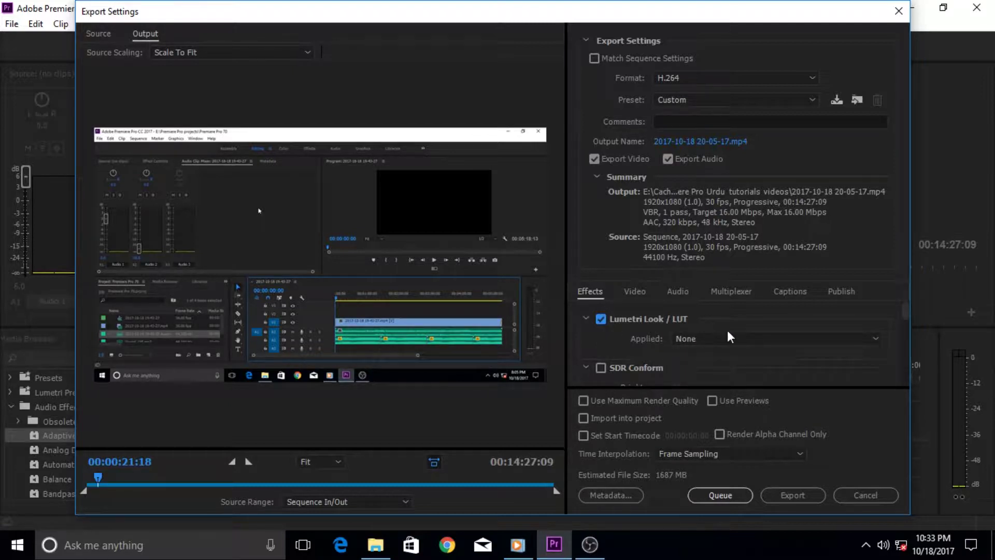
{"action": "left_click", "coordinate": [876, 339]}
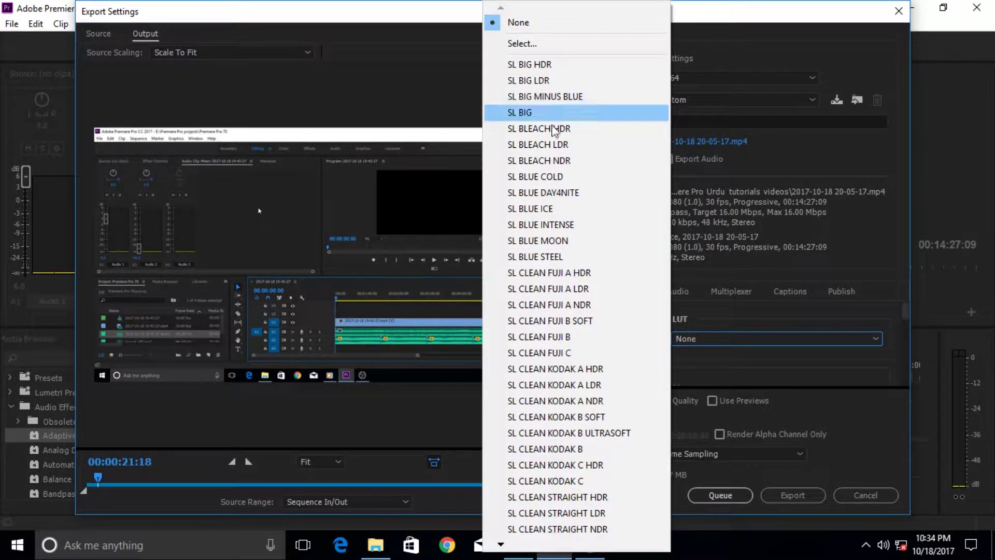
{"action": "mouse_move", "coordinate": [501, 545]}
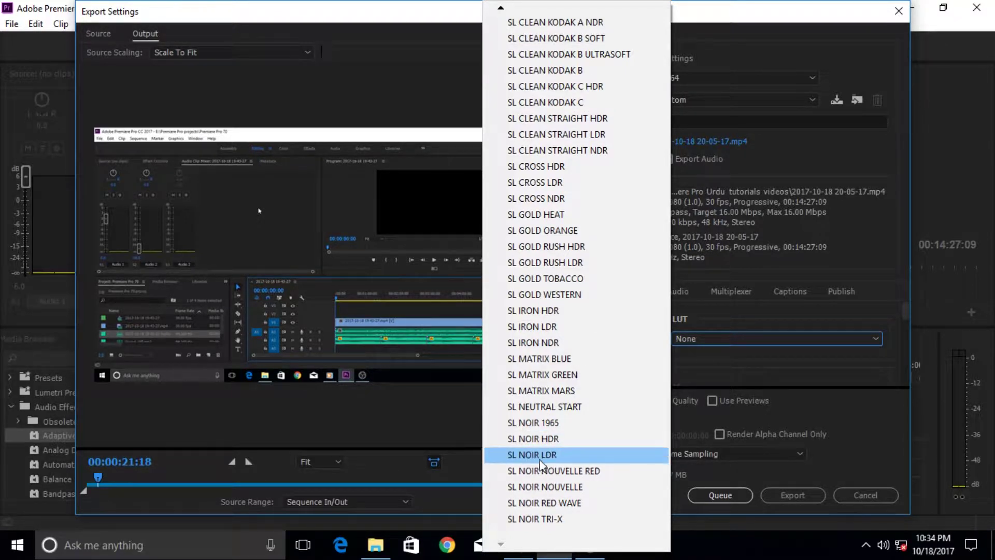
{"action": "left_click", "coordinate": [567, 230]}
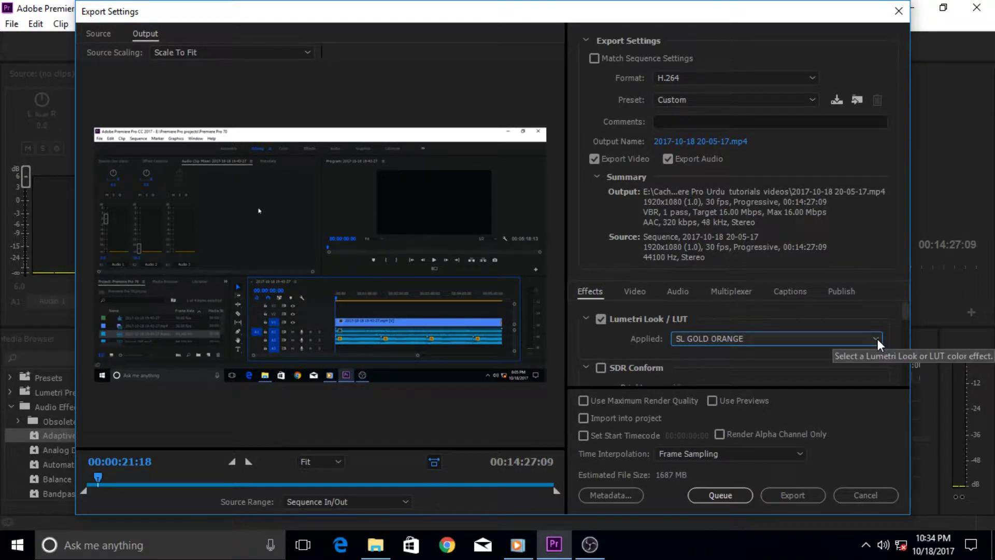
{"action": "left_click_drag", "start_coordinate": [98, 476], "coordinate": [108, 478]}
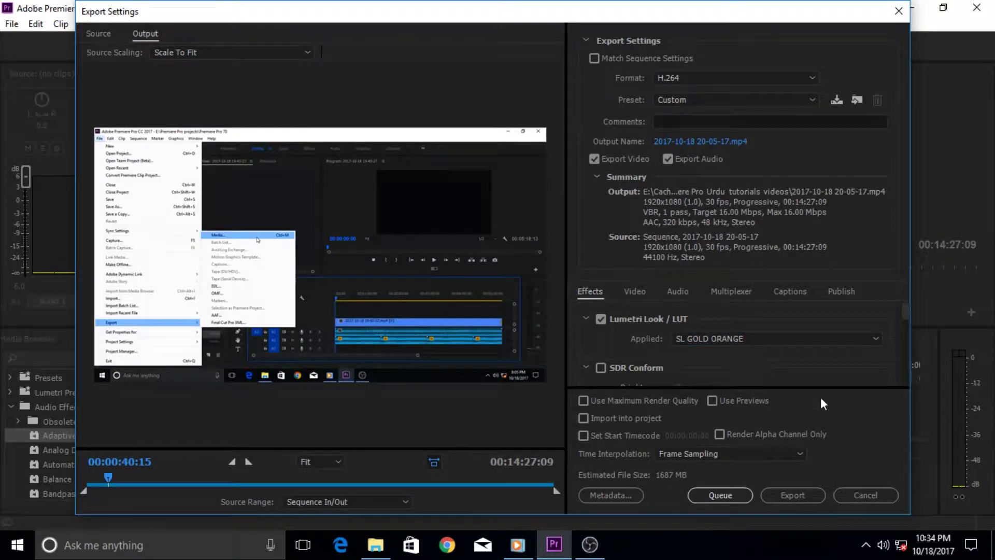
Try the SL CLEAN KODAK C, SL CROSS HDR and SL NOIR 1965 looks on the preview, and turn off Lumetri Look / LUT
{"action": "left_click", "coordinate": [876, 339]}
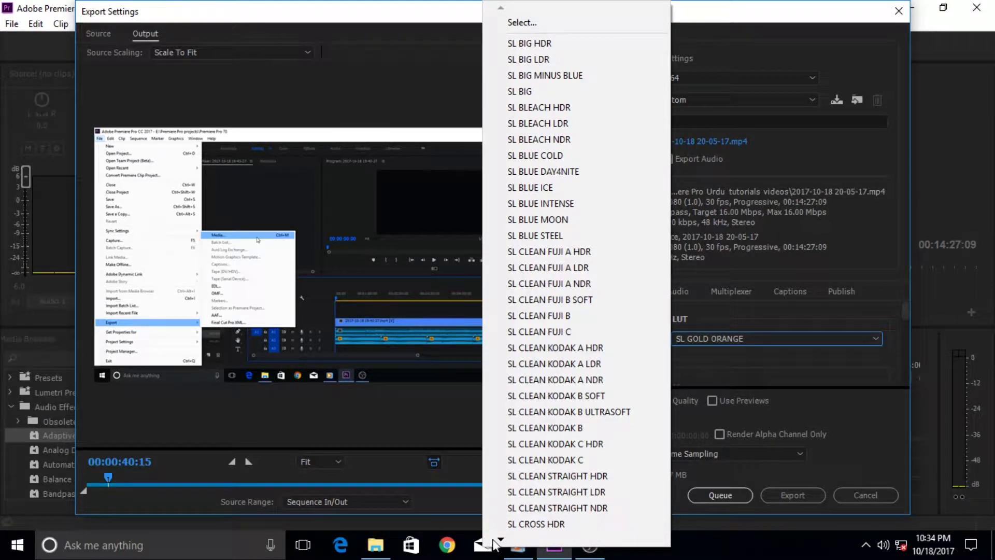
{"action": "left_click", "coordinate": [544, 460]}
{"action": "left_click", "coordinate": [866, 339]}
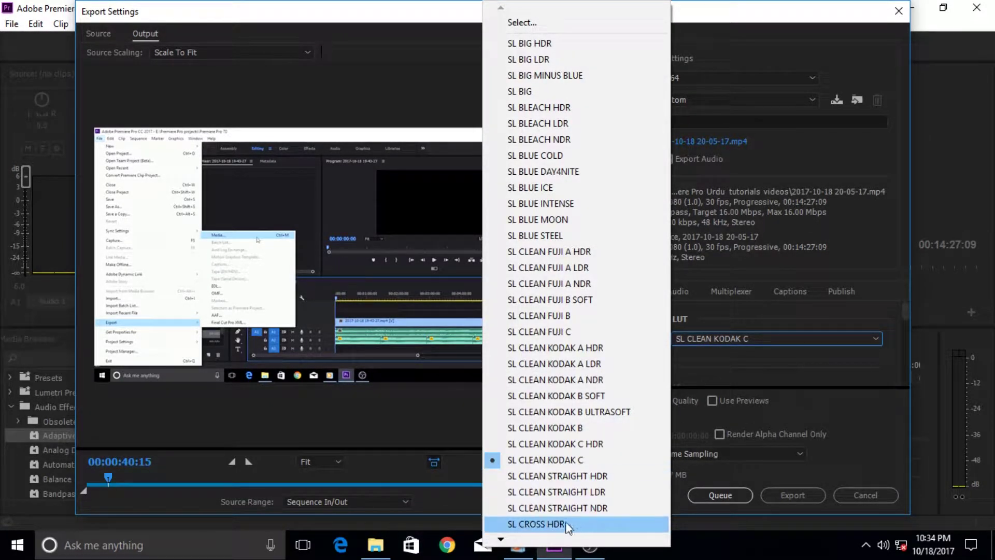
{"action": "left_click", "coordinate": [560, 525]}
{"action": "left_click", "coordinate": [866, 339]}
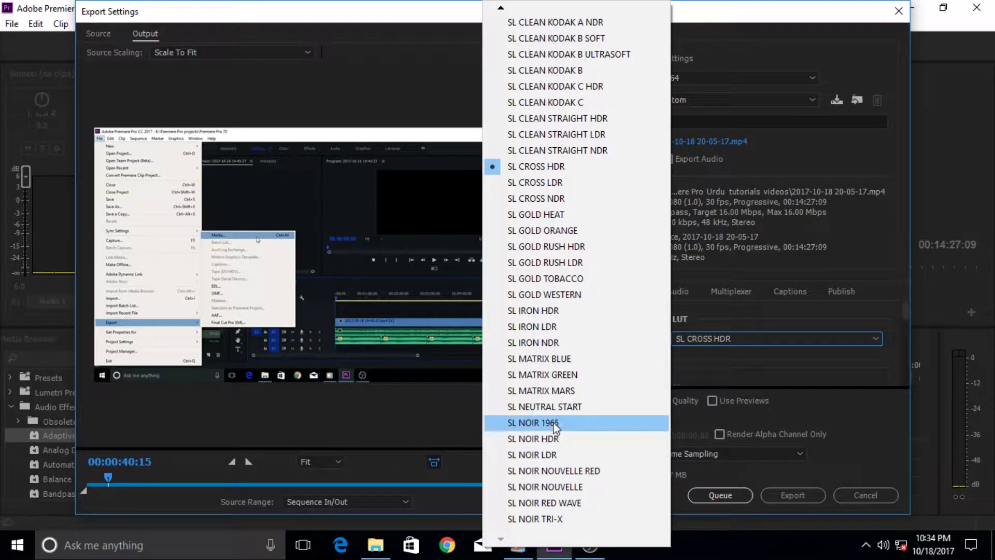
{"action": "left_click", "coordinate": [554, 424]}
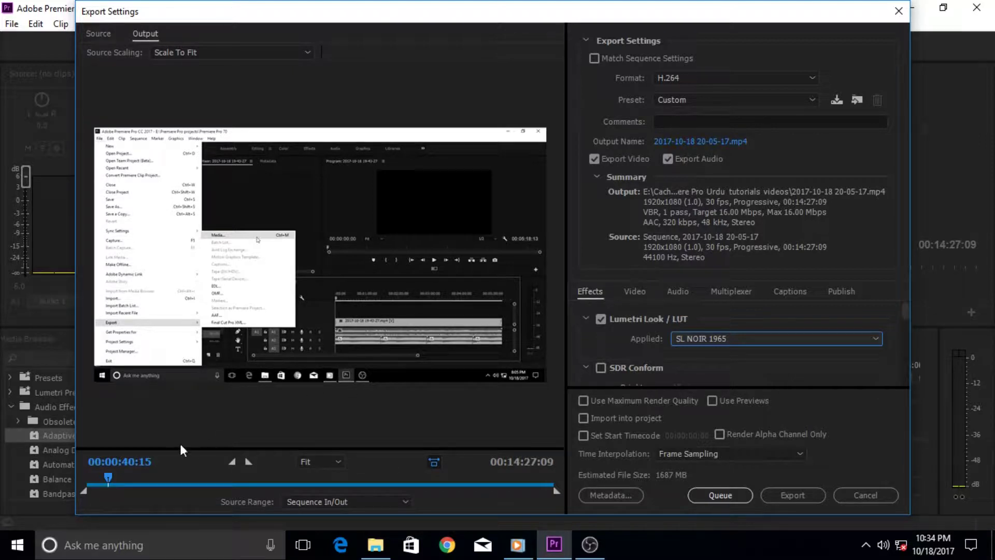
{"action": "left_click", "coordinate": [132, 478]}
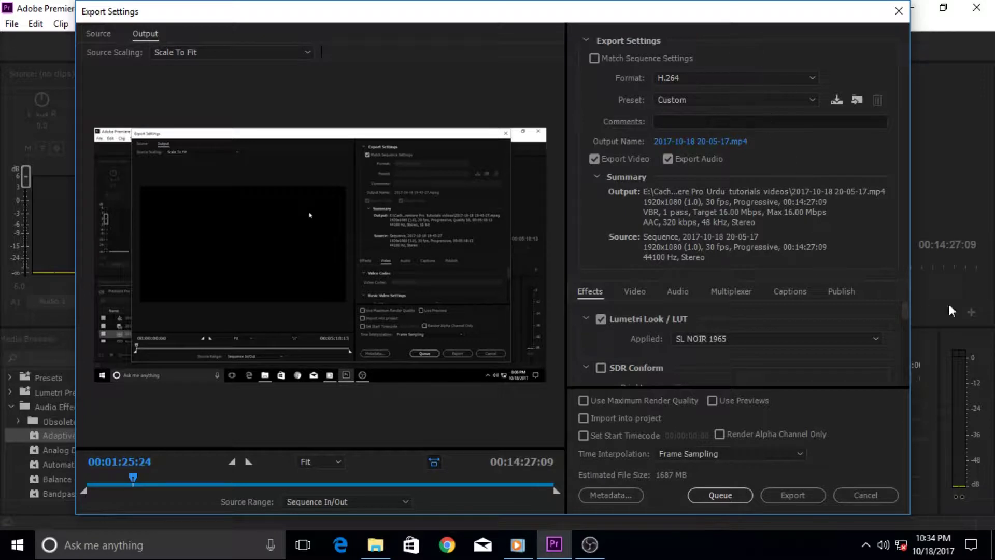
{"action": "left_click", "coordinate": [601, 321]}
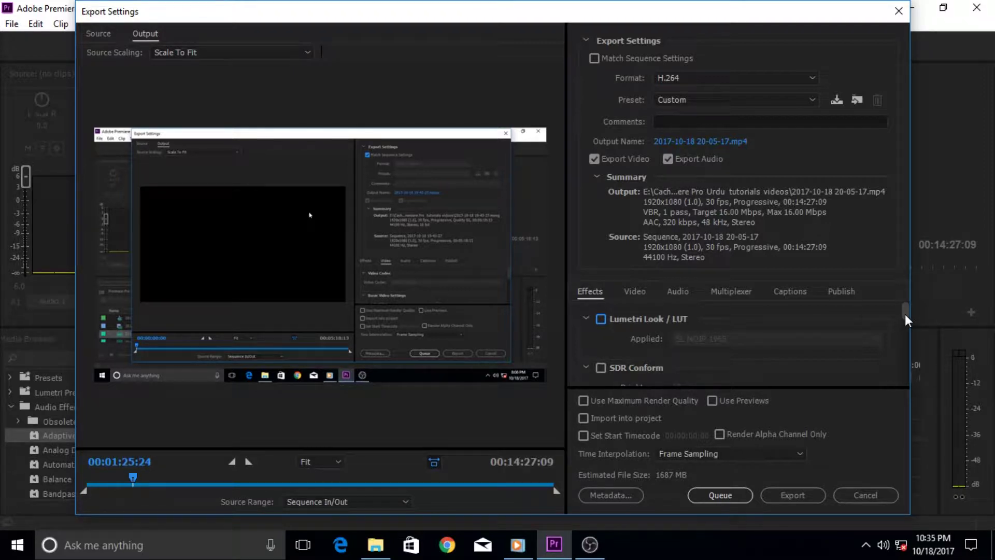
Try SDR Conform with contrast 81 and brightness 76, and turn the effect off again
{"action": "left_click_drag", "start_coordinate": [906, 314], "coordinate": [904, 317]}
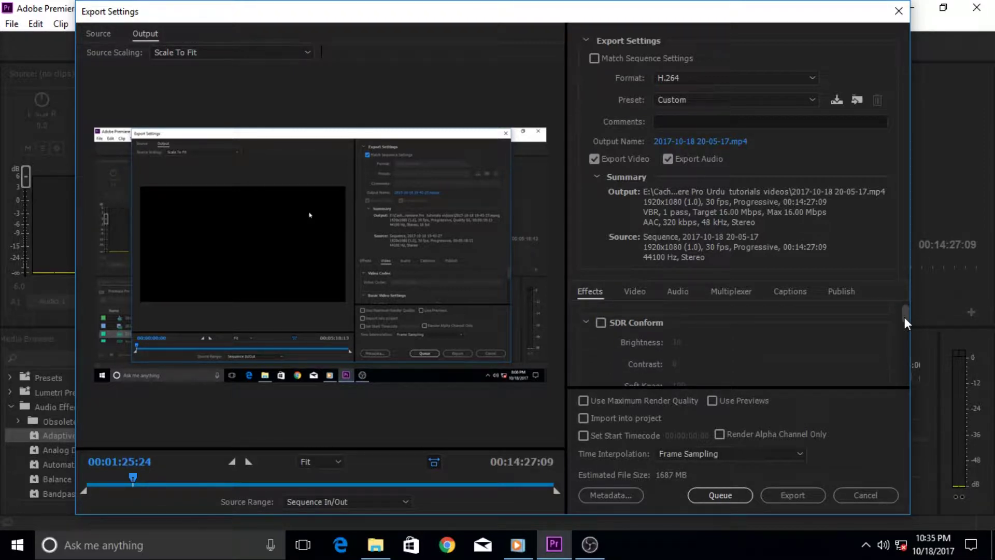
{"action": "left_click", "coordinate": [601, 323]}
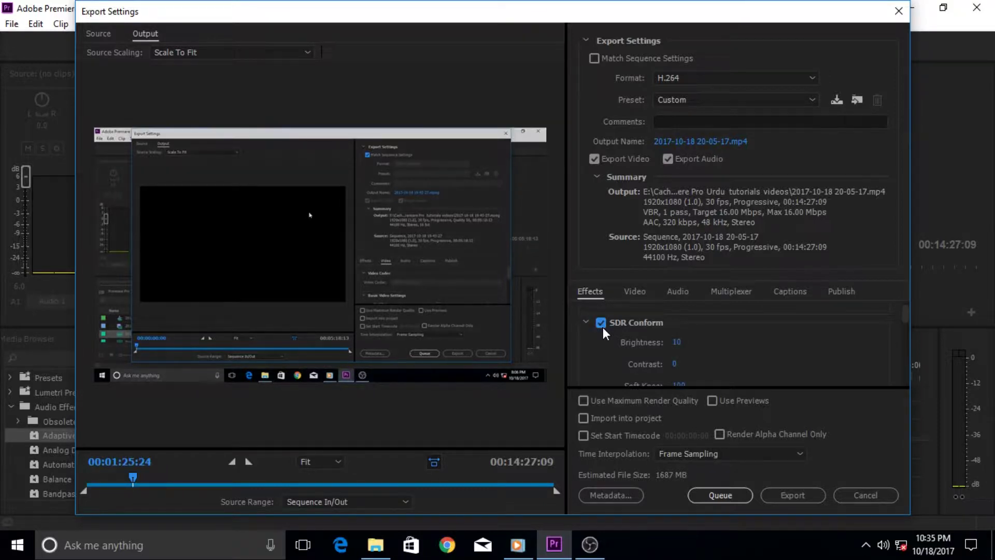
{"action": "left_click_drag", "start_coordinate": [903, 315], "coordinate": [902, 316]}
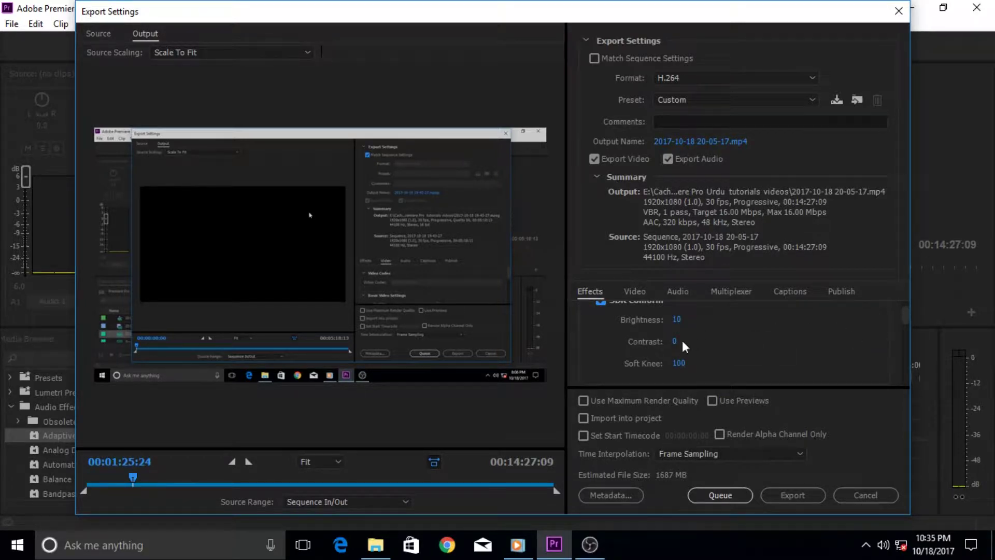
{"action": "left_click_drag", "start_coordinate": [676, 344], "coordinate": [735, 341]}
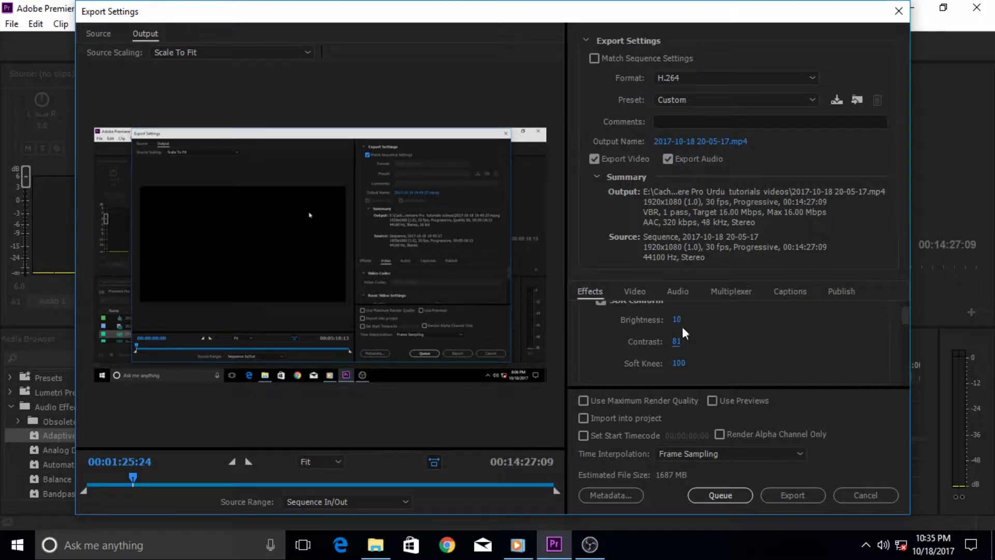
{"action": "mouse_move", "coordinate": [677, 319]}
{"action": "left_mouse_down"}
{"action": "mouse_move", "coordinate": [723, 314]}
{"action": "mouse_move", "coordinate": [665, 320]}
{"action": "left_mouse_up"}
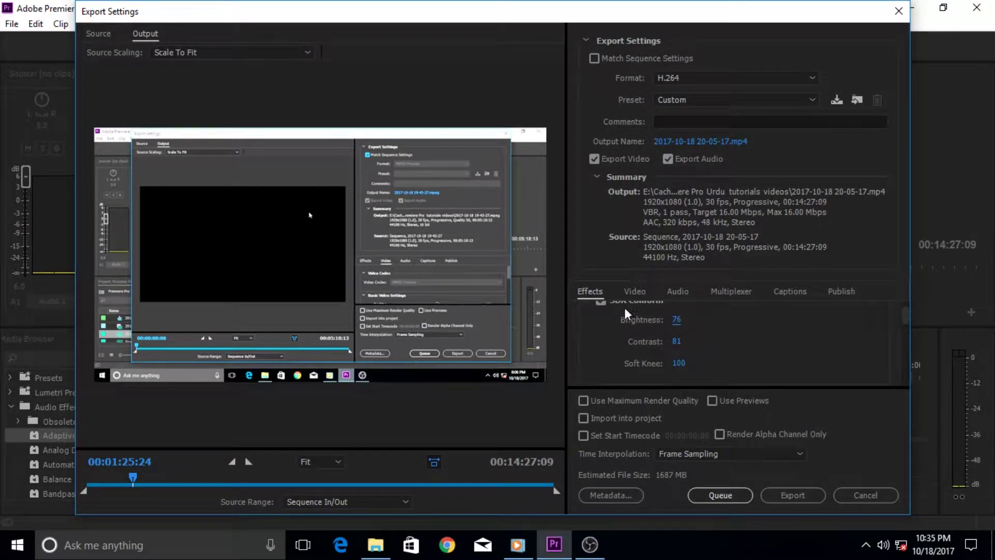
{"action": "left_click", "coordinate": [599, 301]}
Enable Image Overlay and load the image "photo" from the For Canva Files > Images folder on drive E
{"action": "left_click_drag", "start_coordinate": [905, 322], "coordinate": [903, 323]}
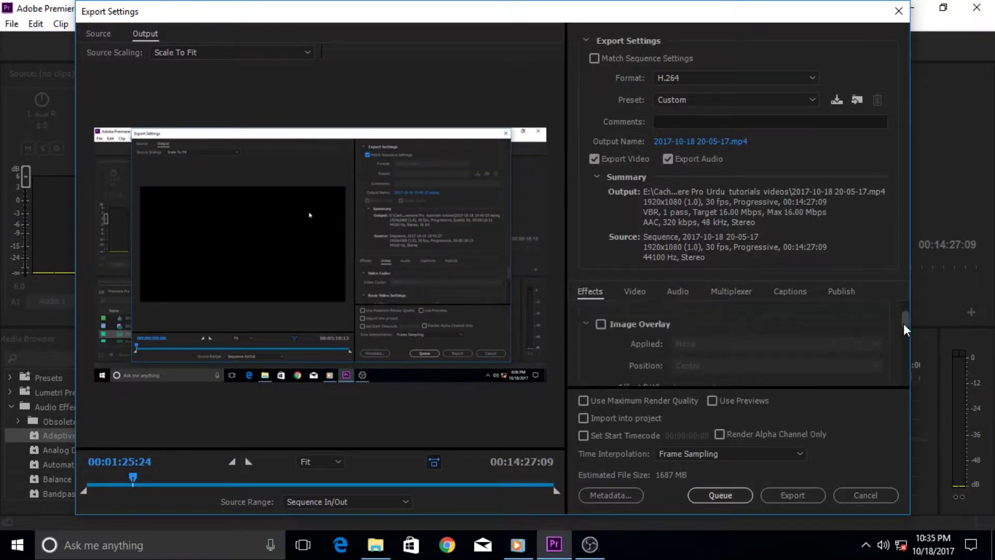
{"action": "left_click", "coordinate": [601, 324]}
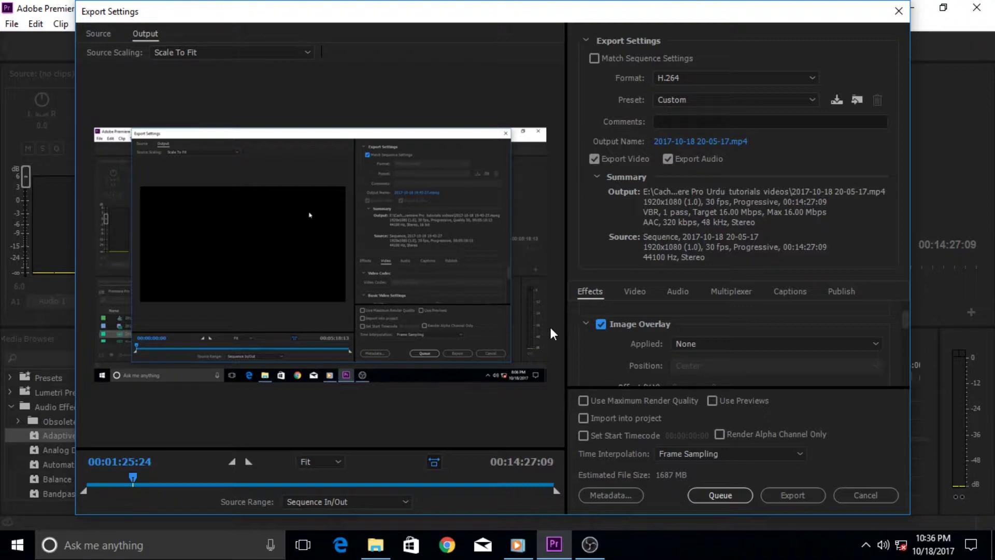
{"action": "left_click", "coordinate": [880, 342]}
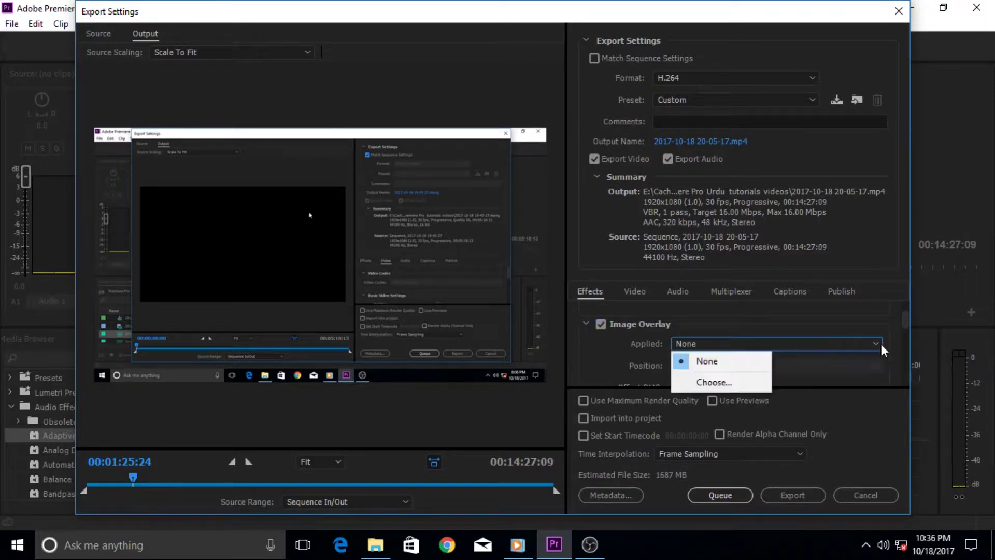
{"action": "left_click", "coordinate": [710, 384]}
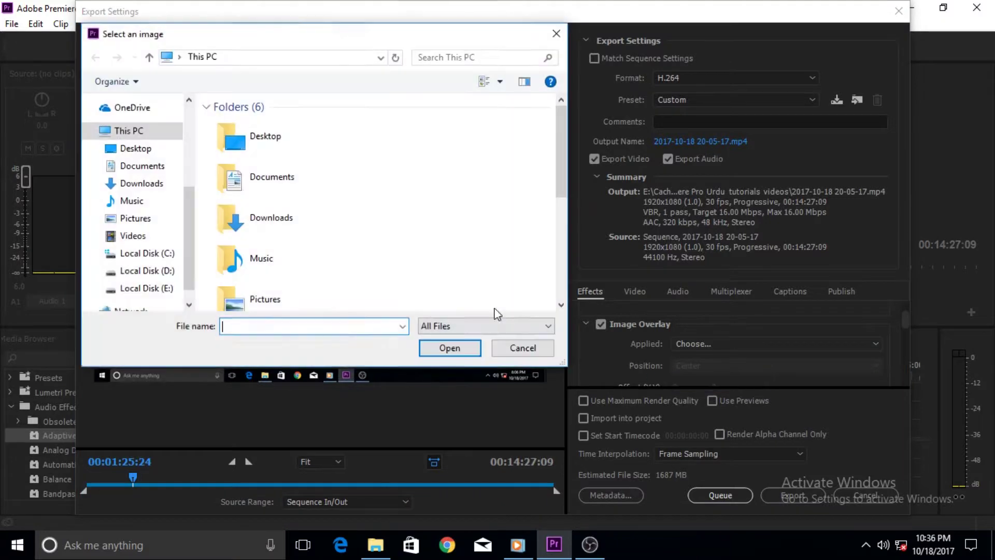
{"action": "left_click", "coordinate": [151, 289]}
{"action": "double_click", "coordinate": [262, 293]}
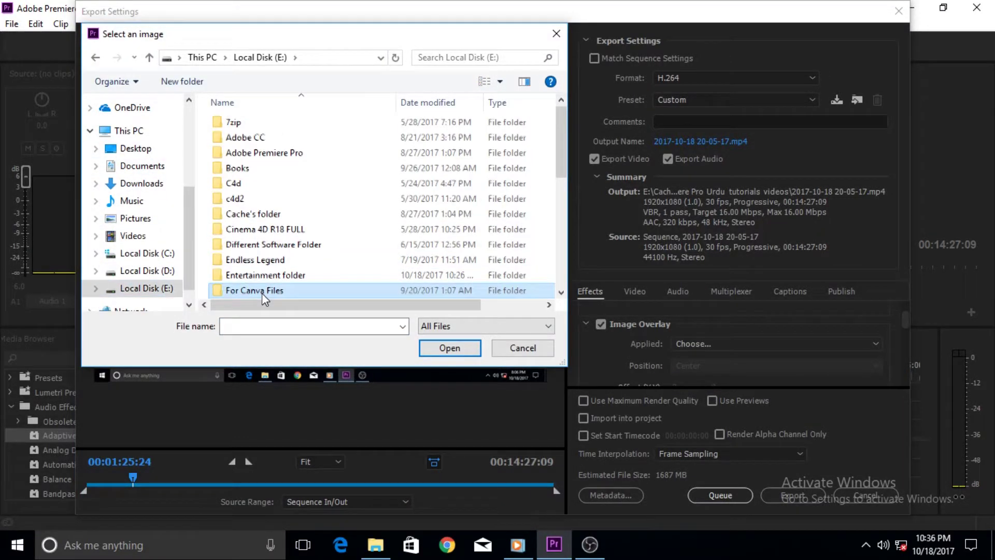
{"action": "double_click", "coordinate": [501, 144]}
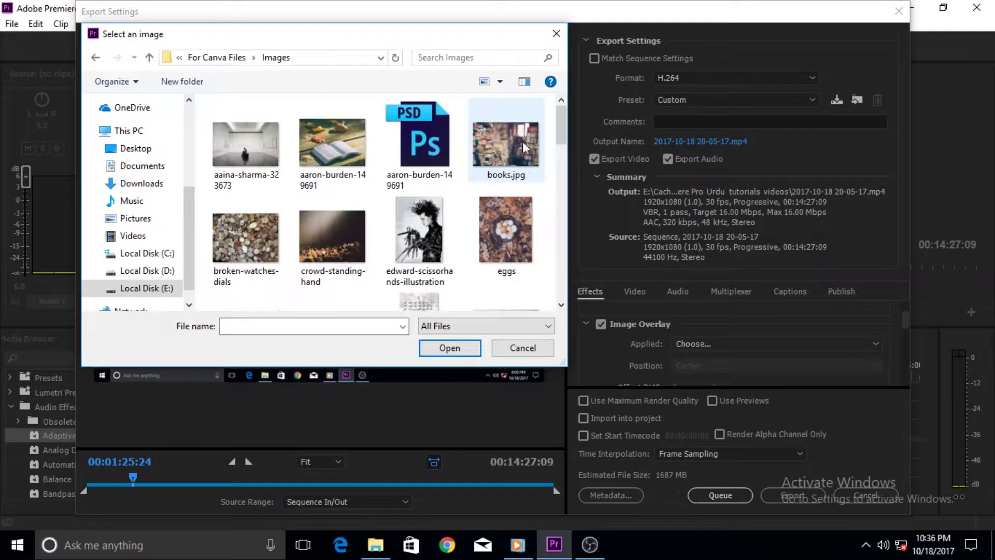
{"action": "left_click_drag", "start_coordinate": [564, 130], "coordinate": [565, 199]}
{"action": "left_click", "coordinate": [433, 207]}
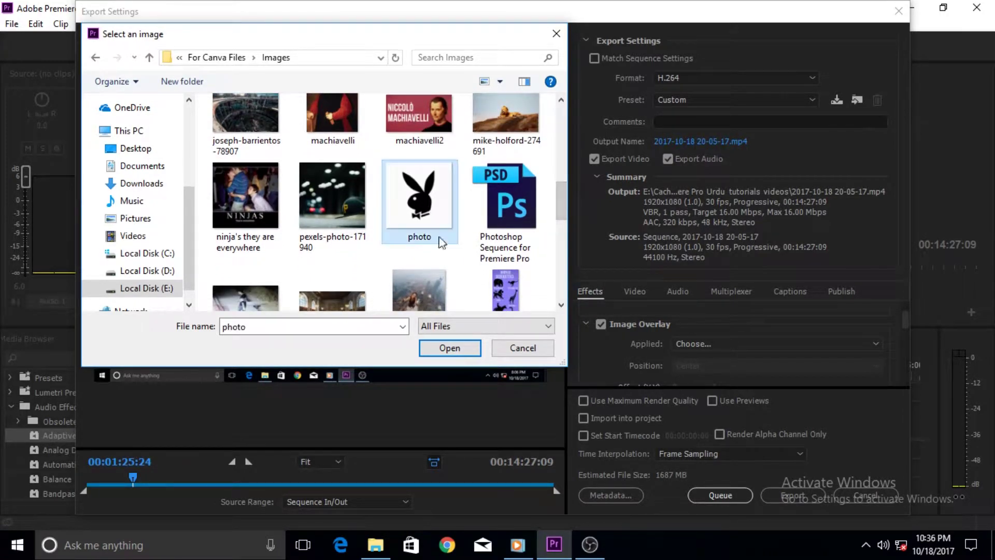
{"action": "left_click", "coordinate": [457, 349]}
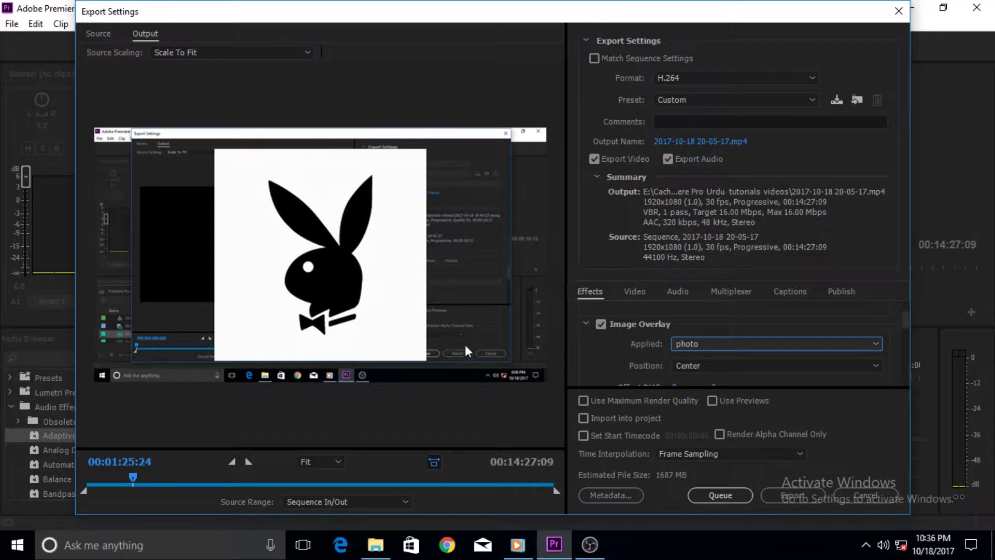
Scale the image overlay to size 22 and place it at Bottom Right with an X offset of 211 and Y offset of 62
{"action": "scroll", "coordinate": [906, 325], "scroll_direction": "down", "scroll_amount": 3}
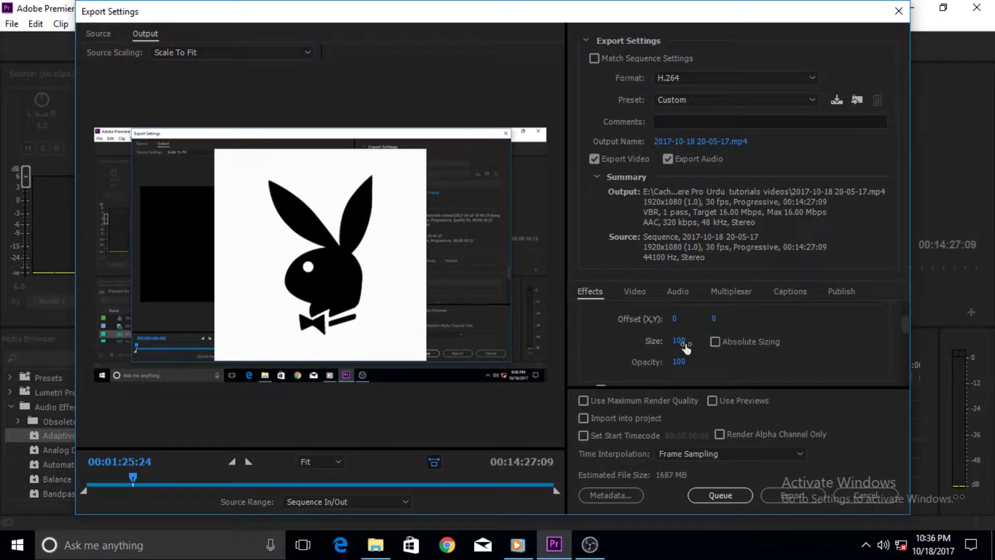
{"action": "mouse_move", "coordinate": [680, 342]}
{"action": "left_mouse_down"}
{"action": "mouse_move", "coordinate": [633, 343]}
{"action": "mouse_move", "coordinate": [673, 343]}
{"action": "left_mouse_up"}
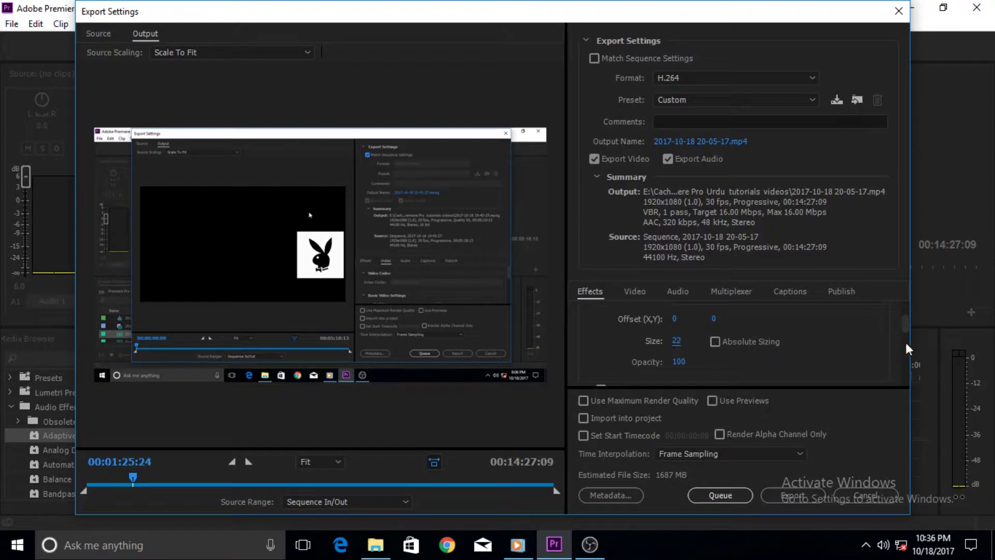
{"action": "left_click_drag", "start_coordinate": [907, 331], "coordinate": [902, 331]}
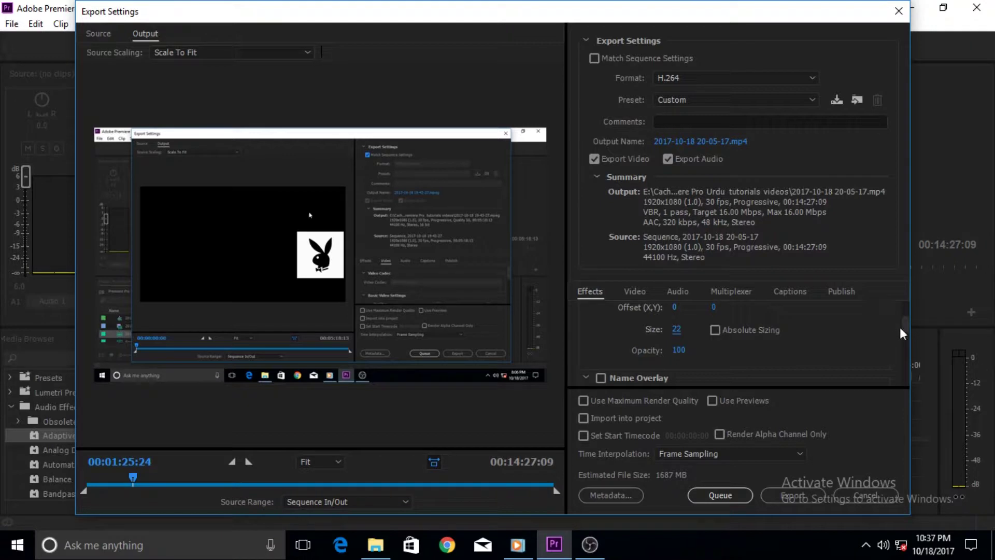
{"action": "left_click_drag", "start_coordinate": [903, 325], "coordinate": [903, 323]}
{"action": "left_click", "coordinate": [864, 321]}
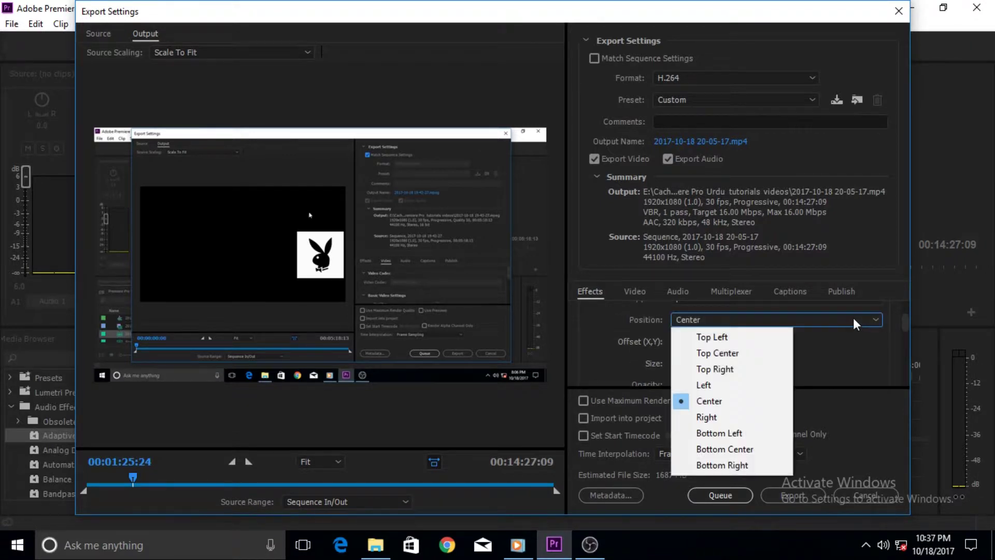
{"action": "left_click", "coordinate": [732, 465]}
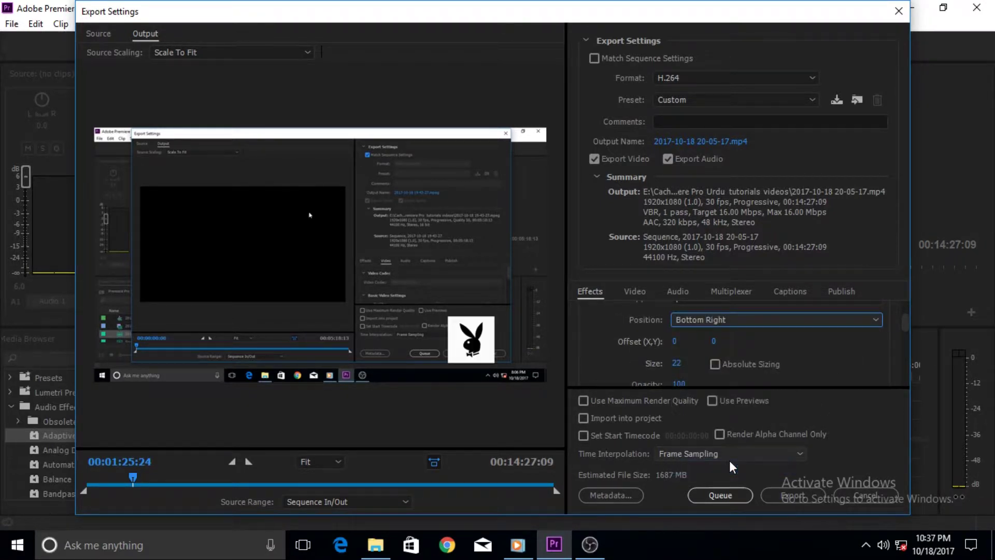
{"action": "left_click_drag", "start_coordinate": [675, 341], "coordinate": [836, 348]}
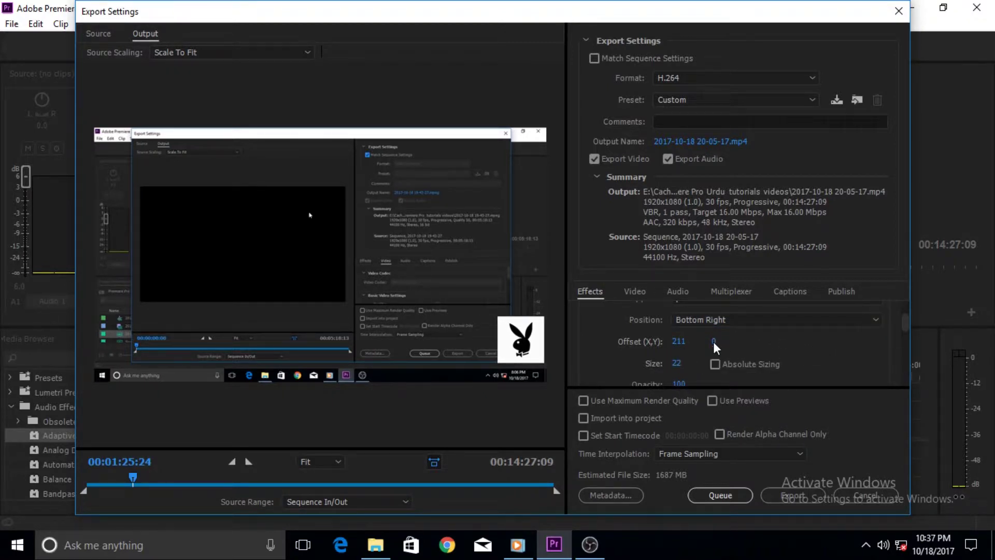
{"action": "left_click_drag", "start_coordinate": [715, 341], "coordinate": [762, 343]}
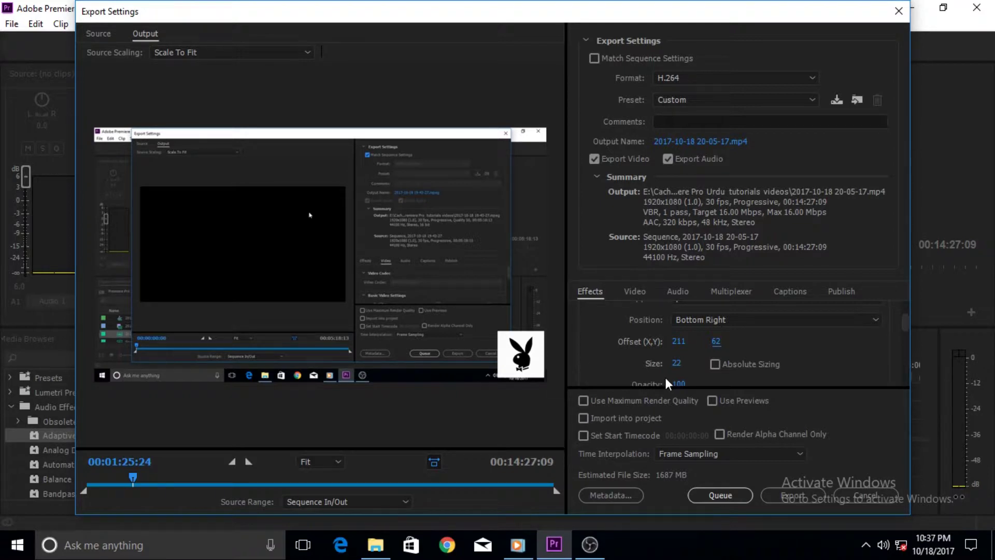
Enable Name Overlay and set its prefix to "Brand Name"
{"action": "left_click_drag", "start_coordinate": [909, 322], "coordinate": [906, 331]}
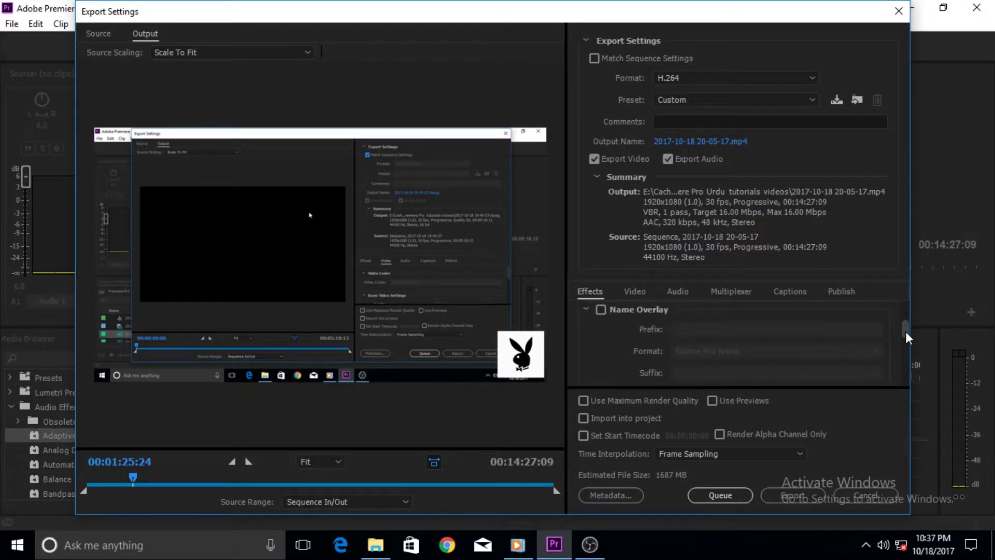
{"action": "left_click", "coordinate": [601, 310]}
{"action": "left_click", "coordinate": [698, 327]}
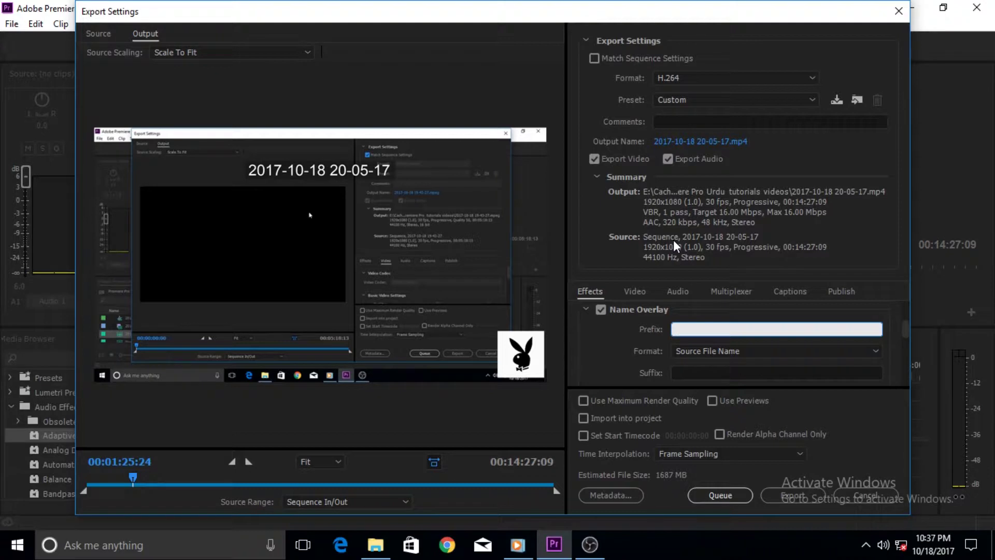
{"action": "type", "text": "Brand Name"}
{"action": "left_click", "coordinate": [673, 239]}
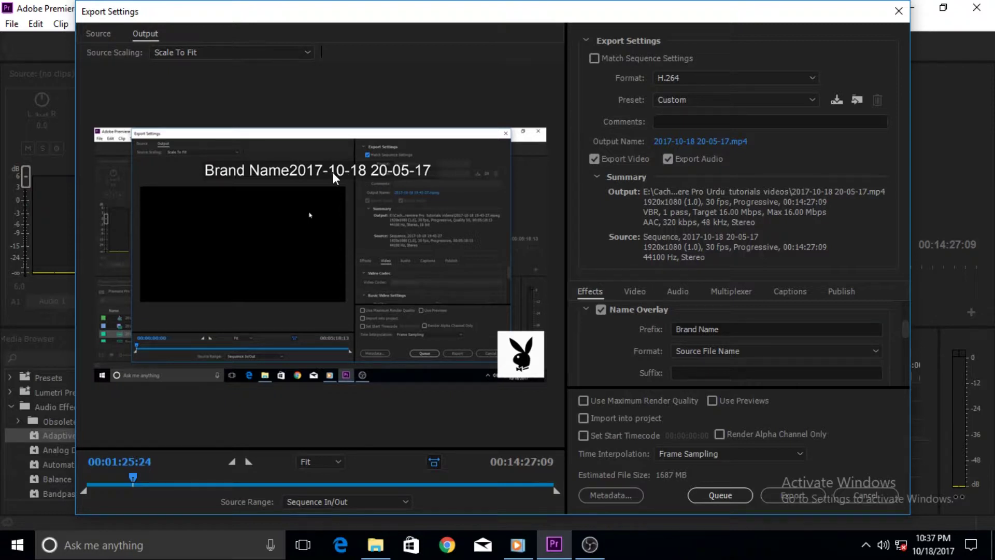
Review the Name Overlay's format options and turn the overlay off
{"action": "left_click", "coordinate": [605, 311]}
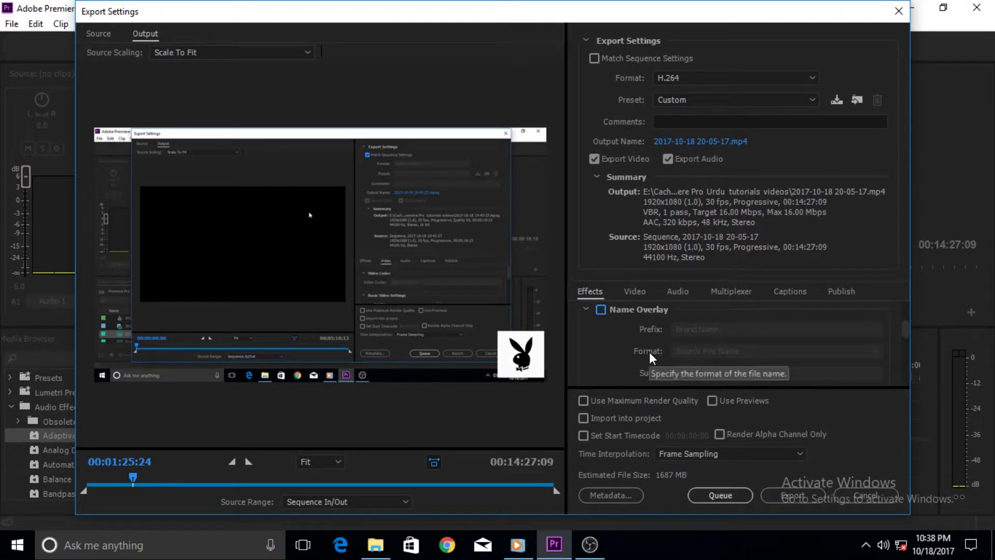
{"action": "left_click", "coordinate": [602, 309]}
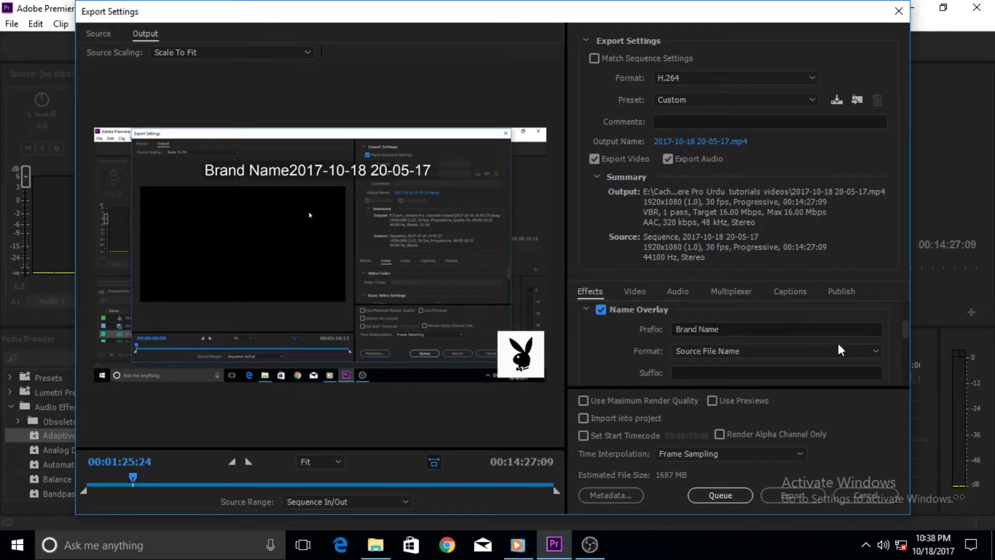
{"action": "left_click", "coordinate": [822, 354]}
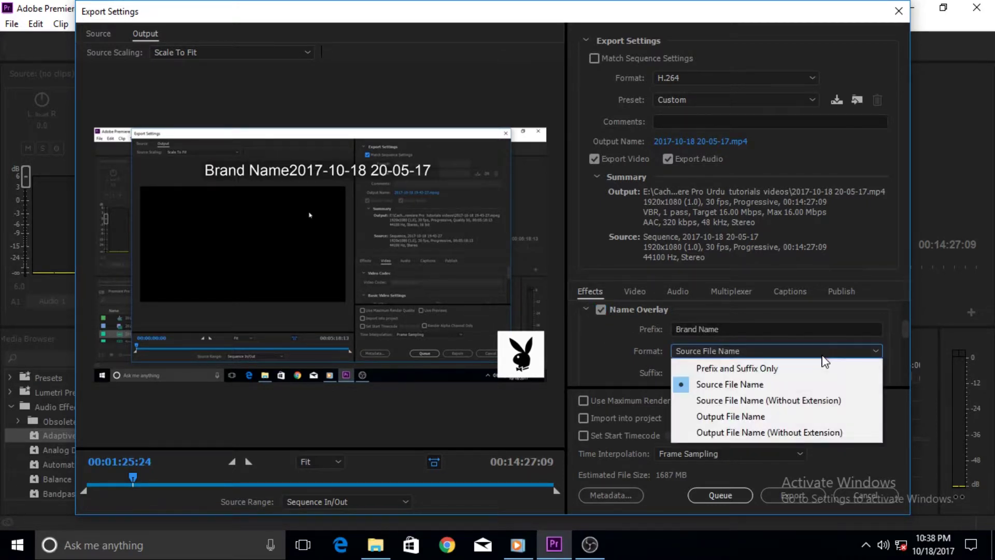
{"action": "left_click", "coordinate": [613, 348]}
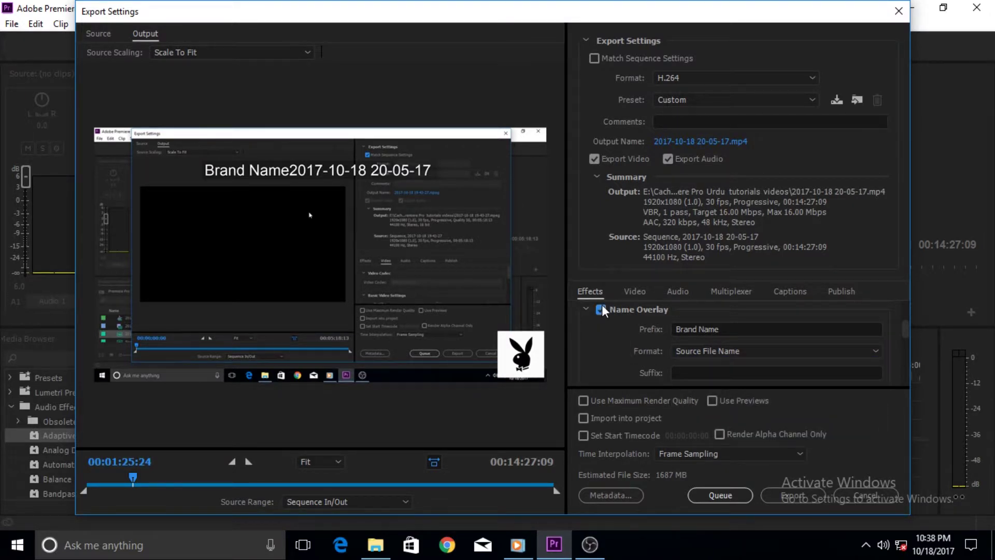
{"action": "left_click", "coordinate": [602, 309]}
Try the Timecode Overlay with the preview moved to 00:02:21:06, and turn the effect off again
{"action": "scroll", "coordinate": [608, 341], "scroll_direction": "down", "scroll_amount": 4}
{"action": "scroll", "coordinate": [610, 344], "scroll_direction": "down", "scroll_amount": 2}
{"action": "left_click", "coordinate": [602, 335]}
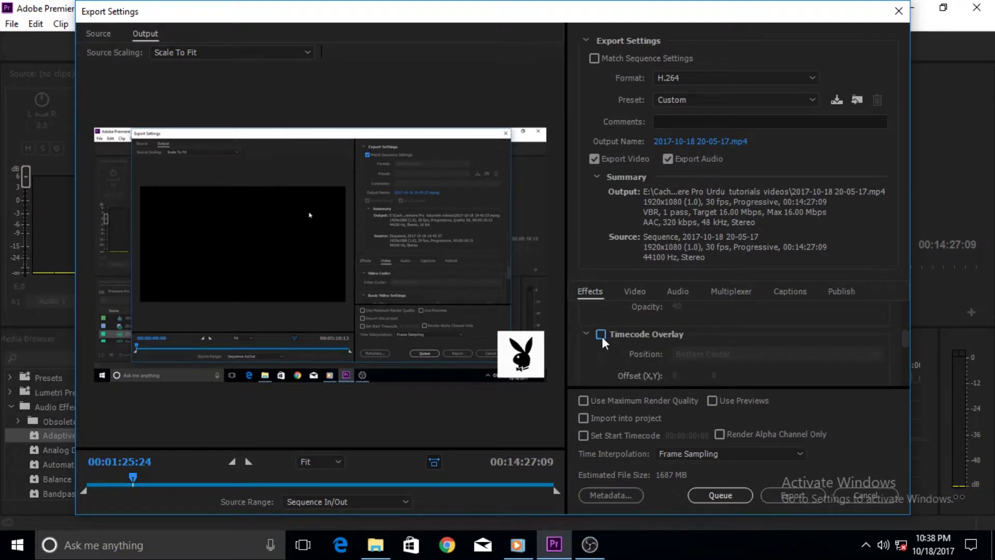
{"action": "scroll", "coordinate": [596, 315], "scroll_direction": "down", "scroll_amount": 2}
{"action": "scroll", "coordinate": [592, 315], "scroll_direction": "up", "scroll_amount": 1}
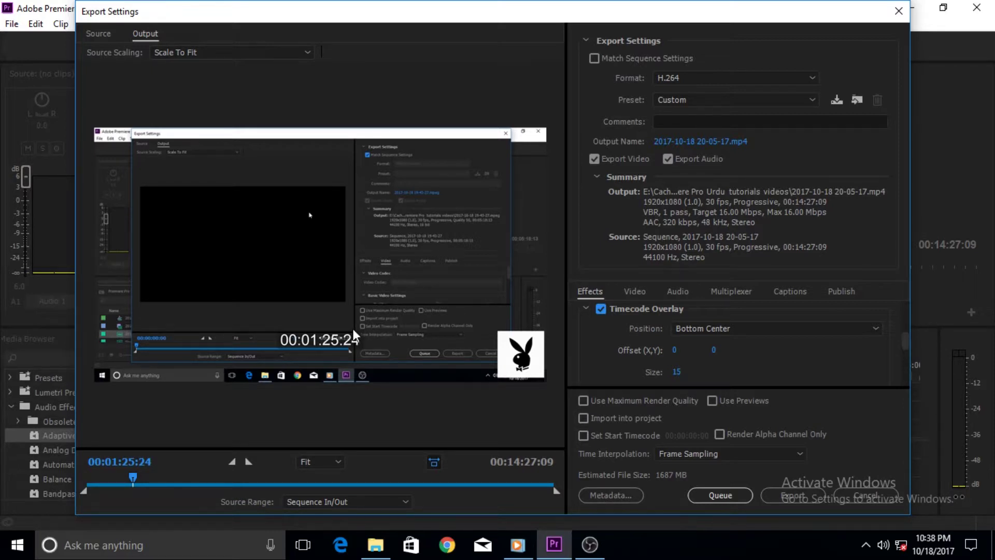
{"action": "left_click_drag", "start_coordinate": [136, 477], "coordinate": [166, 471]}
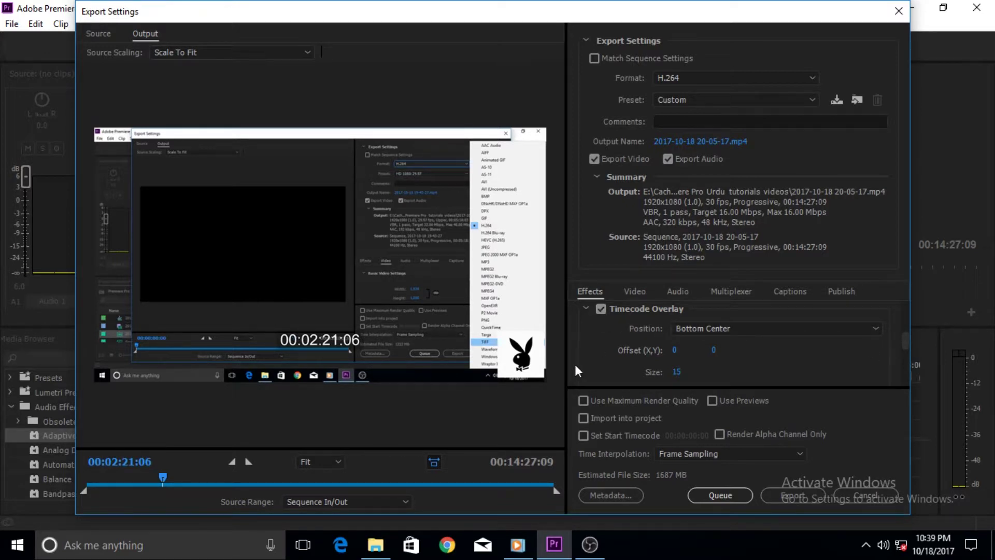
{"action": "left_click", "coordinate": [601, 309]}
Turn on Time Tuner, review its duration settings, and turn it off again
{"action": "scroll", "coordinate": [603, 345], "scroll_direction": "down", "scroll_amount": 5}
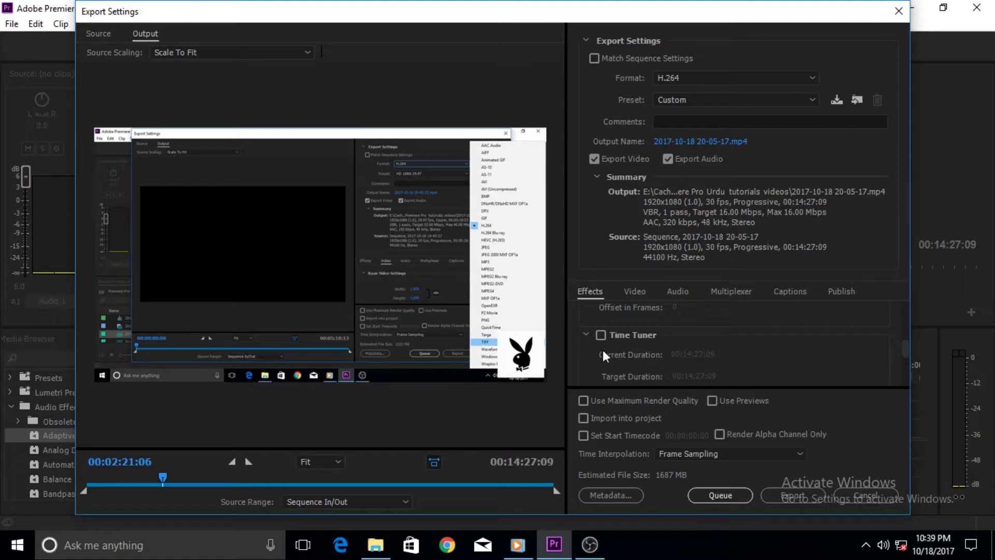
{"action": "left_click", "coordinate": [601, 336]}
{"action": "scroll", "coordinate": [599, 350], "scroll_direction": "down", "scroll_amount": 2}
{"action": "scroll", "coordinate": [623, 356], "scroll_direction": "up", "scroll_amount": 2}
{"action": "left_click", "coordinate": [602, 335]}
Enable Video Limiter with the Luma reduction axis and set the minimum luma to -30
{"action": "scroll", "coordinate": [604, 347], "scroll_direction": "down", "scroll_amount": 3}
{"action": "left_click", "coordinate": [601, 346]}
{"action": "scroll", "coordinate": [636, 348], "scroll_direction": "down", "scroll_amount": 2}
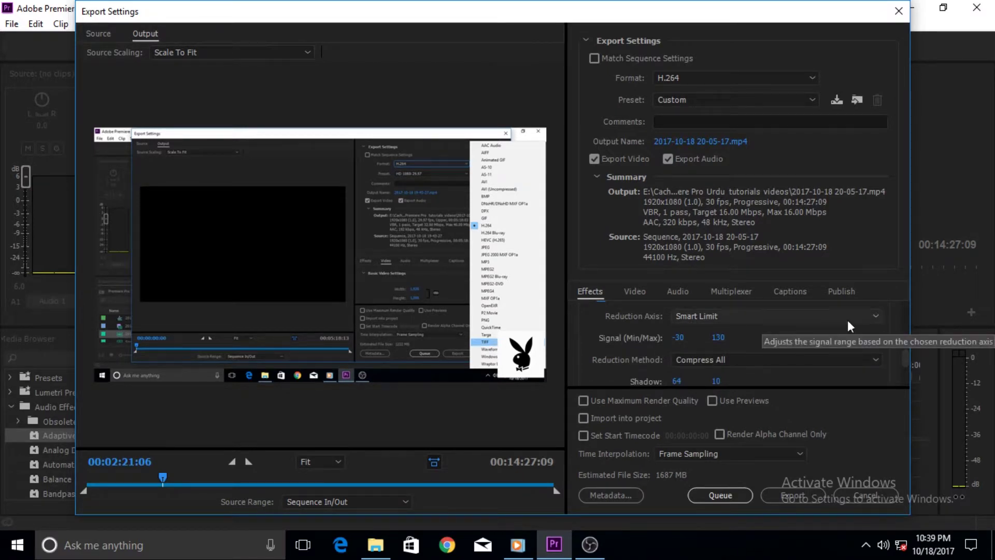
{"action": "left_click", "coordinate": [876, 316]}
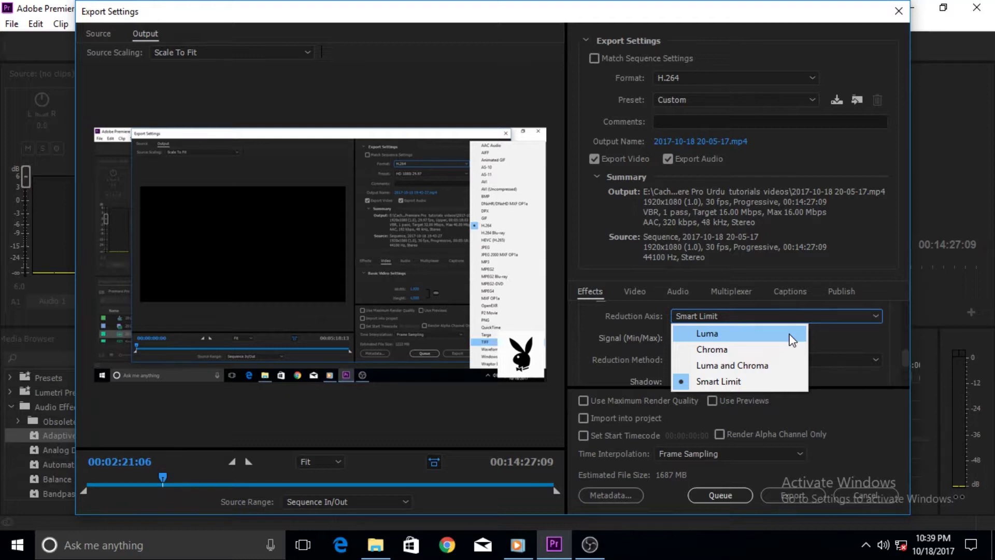
{"action": "left_click", "coordinate": [717, 337]}
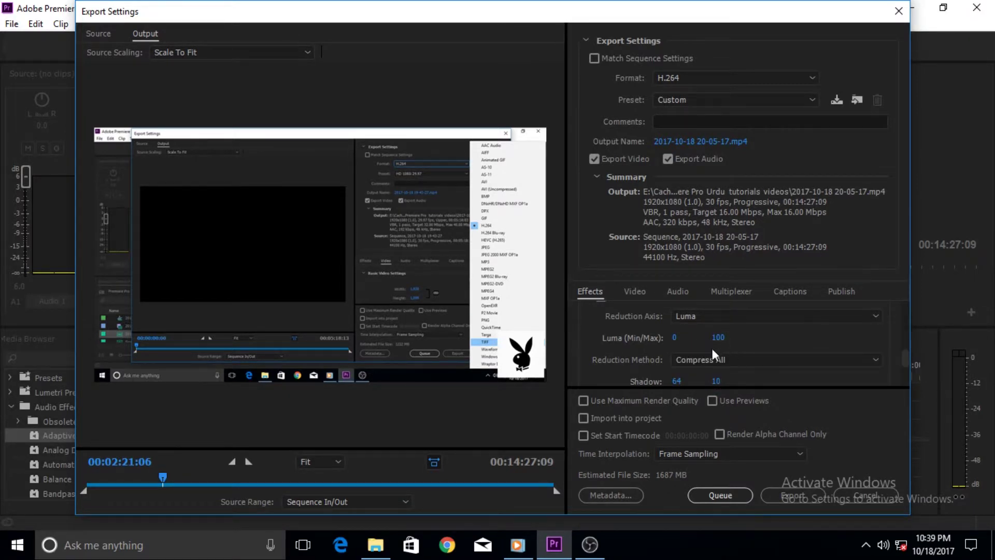
{"action": "left_click_drag", "start_coordinate": [689, 338], "coordinate": [696, 339]}
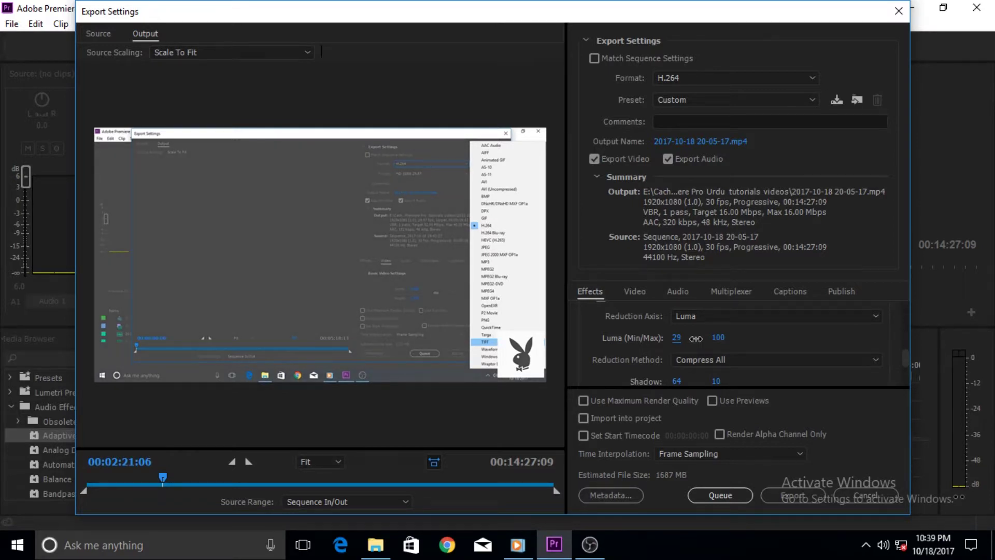
{"action": "left_click_drag", "start_coordinate": [696, 338], "coordinate": [648, 341]}
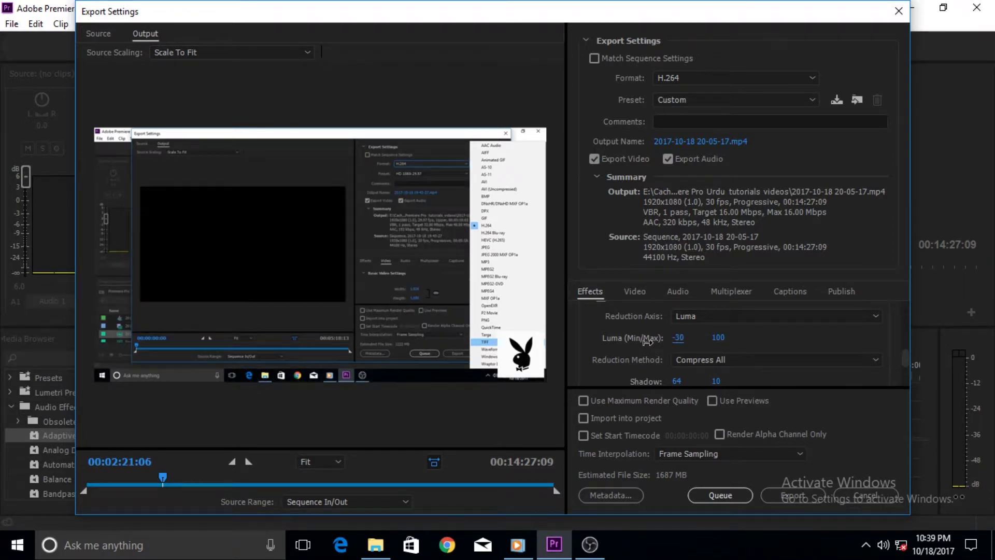
Set the Video Limiter's maximum luma to 70
{"action": "left_click", "coordinate": [719, 337]}
{"action": "left_click", "coordinate": [679, 337]}
{"action": "left_click", "coordinate": [721, 338]}
{"action": "type", "text": "70"}
{"action": "key", "text": "Return"}
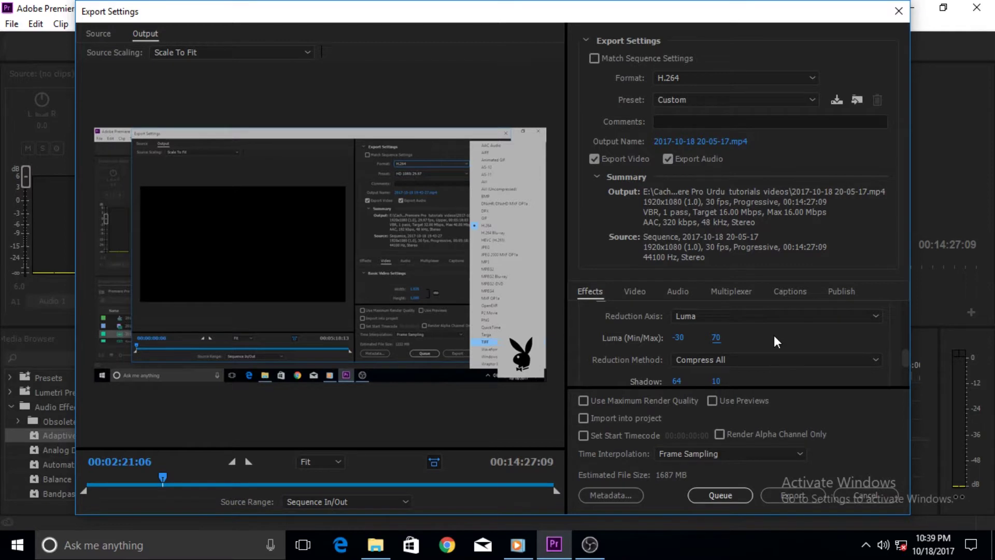
Return the Video Limiter's reduction axis to Smart Limit and turn the effect off
{"action": "scroll", "coordinate": [775, 340], "scroll_direction": "down", "scroll_amount": 2}
{"action": "scroll", "coordinate": [744, 337], "scroll_direction": "up", "scroll_amount": 2}
{"action": "scroll", "coordinate": [724, 359], "scroll_direction": "up", "scroll_amount": 1}
{"action": "left_click", "coordinate": [702, 342]}
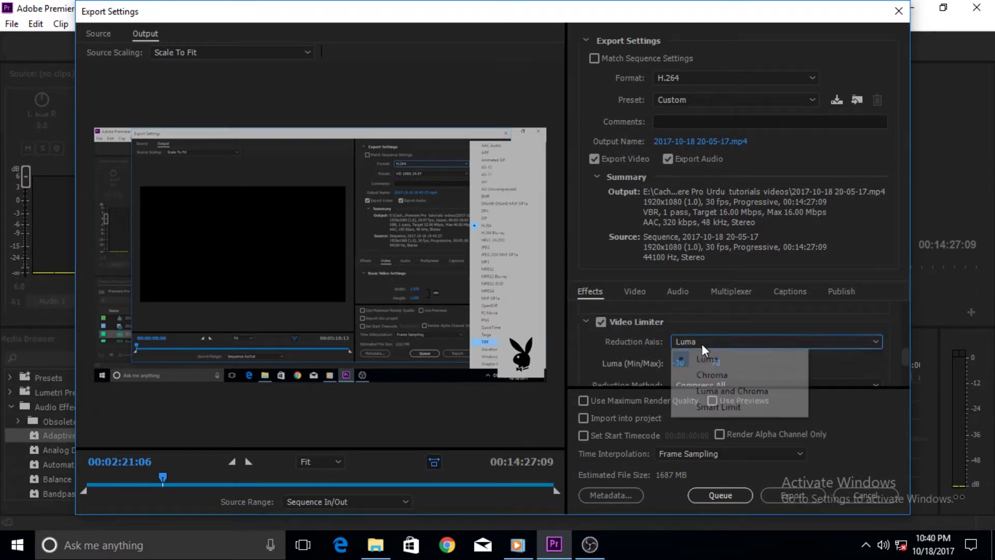
{"action": "left_click", "coordinate": [721, 407]}
{"action": "left_click", "coordinate": [729, 345]}
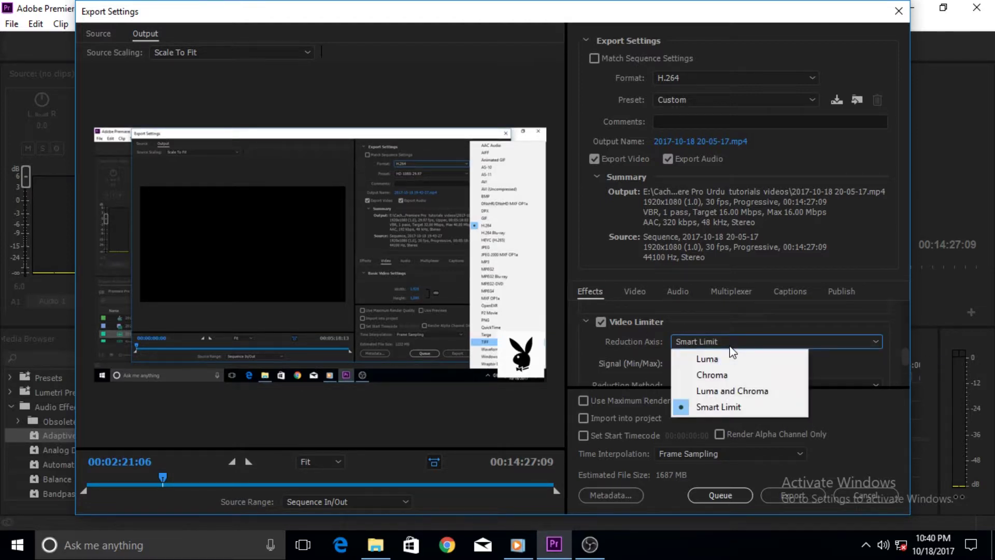
{"action": "left_click", "coordinate": [600, 322]}
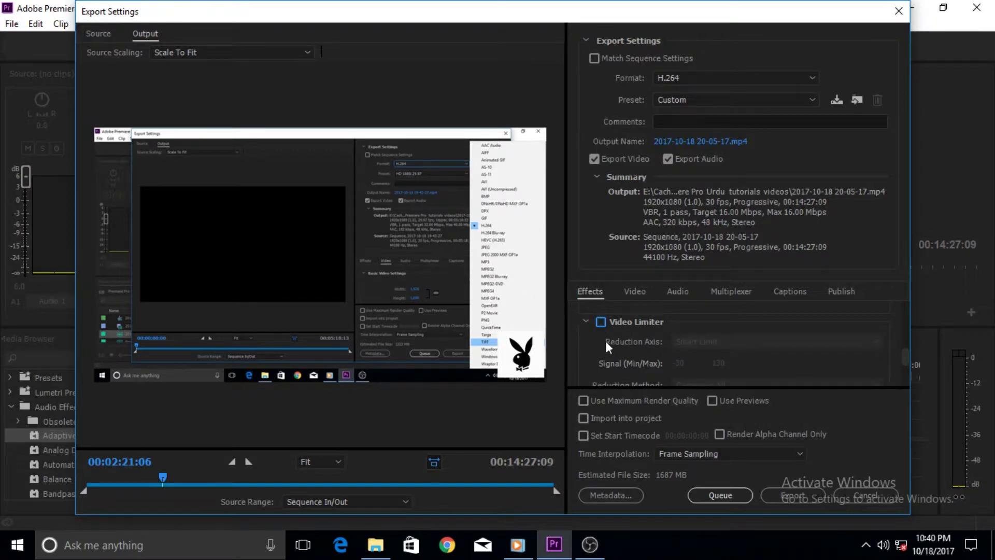
Enable Loudness Normalization, set its tolerance to 2 LU, and review the remaining loudness report options
{"action": "scroll", "coordinate": [688, 364], "scroll_direction": "down", "scroll_amount": 5}
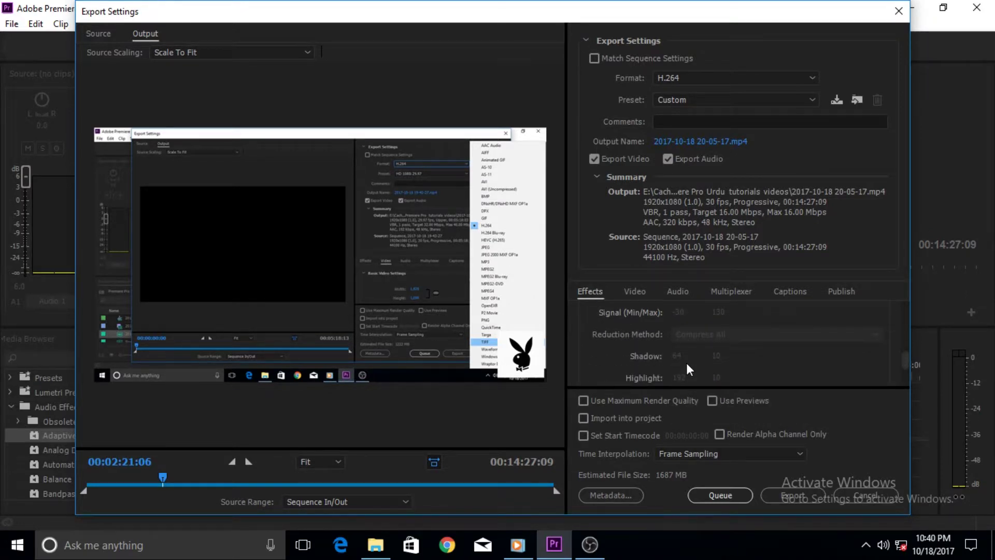
{"action": "scroll", "coordinate": [686, 363], "scroll_direction": "down", "scroll_amount": 1}
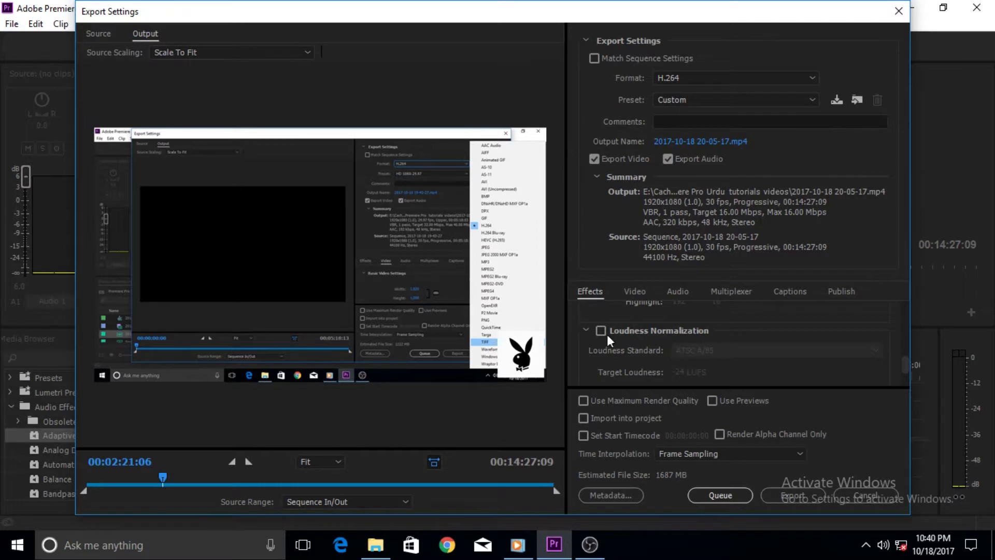
{"action": "left_click", "coordinate": [602, 331]}
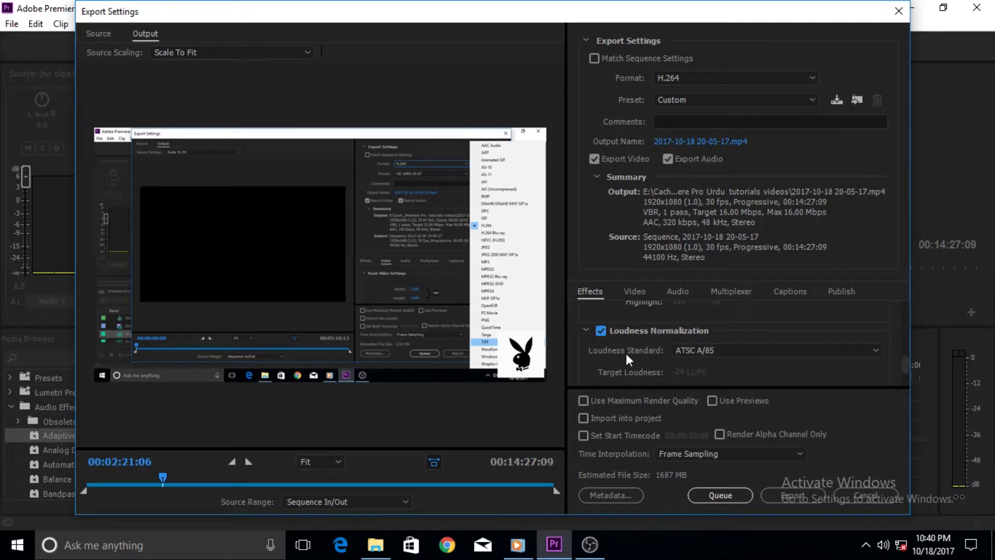
{"action": "scroll", "coordinate": [626, 353], "scroll_direction": "down", "scroll_amount": 2}
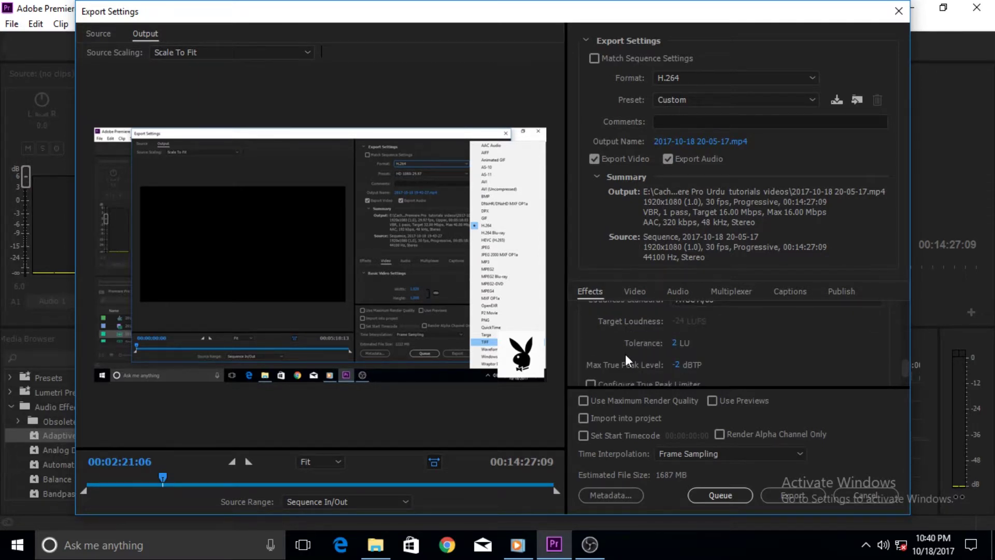
{"action": "left_click", "coordinate": [673, 365]}
{"action": "left_click", "coordinate": [735, 349]}
{"action": "left_click_drag", "start_coordinate": [675, 348], "coordinate": [663, 350]}
{"action": "left_click_drag", "start_coordinate": [675, 343], "coordinate": [704, 343]}
{"action": "type", "text": "2"}
{"action": "key", "text": "Return"}
{"action": "left_click_drag", "start_coordinate": [905, 367], "coordinate": [904, 378]}
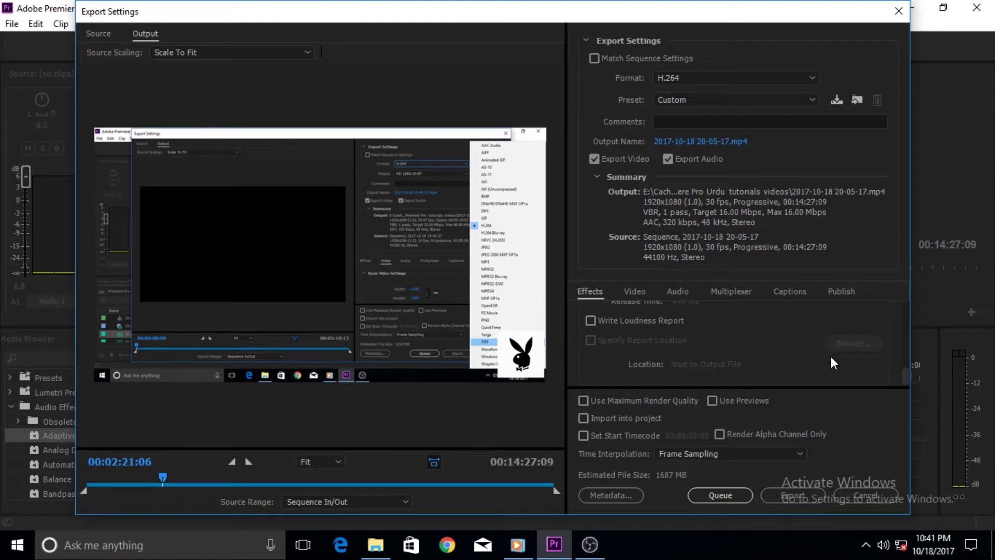
Cancel the export settings without exporting and minimize Premiere Pro to show the desktop
{"action": "left_click_drag", "start_coordinate": [909, 374], "coordinate": [896, 301]}
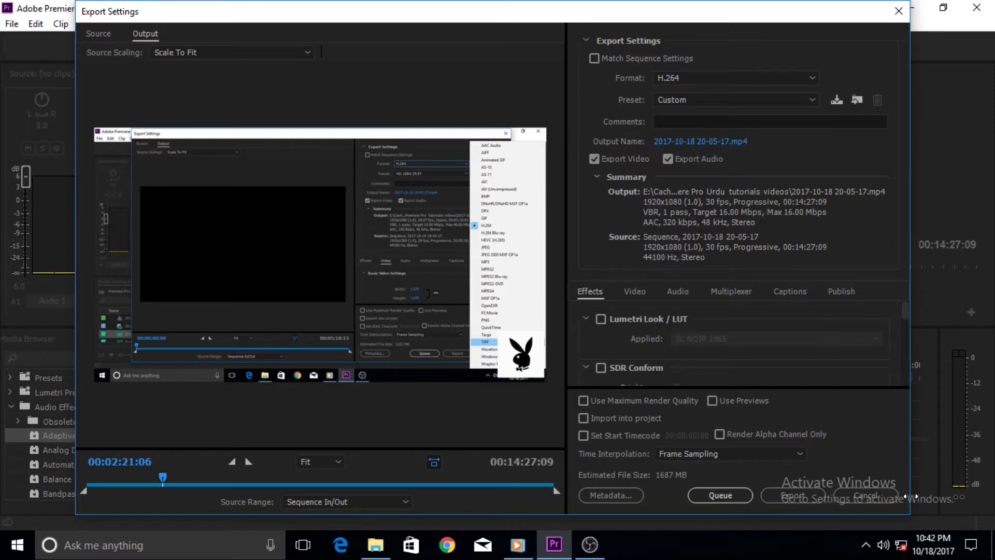
{"action": "left_click", "coordinate": [871, 495]}
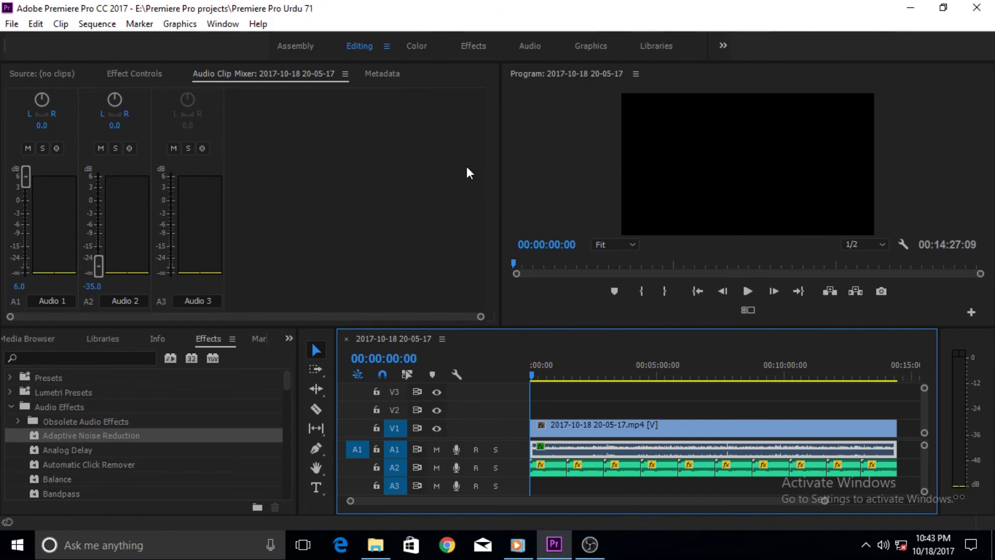
{"action": "left_click", "coordinate": [559, 547]}
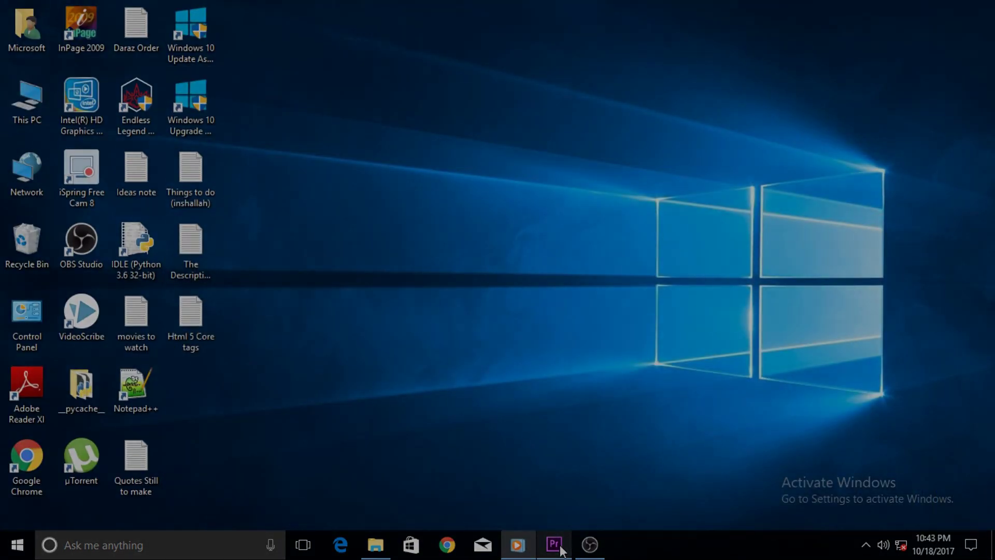